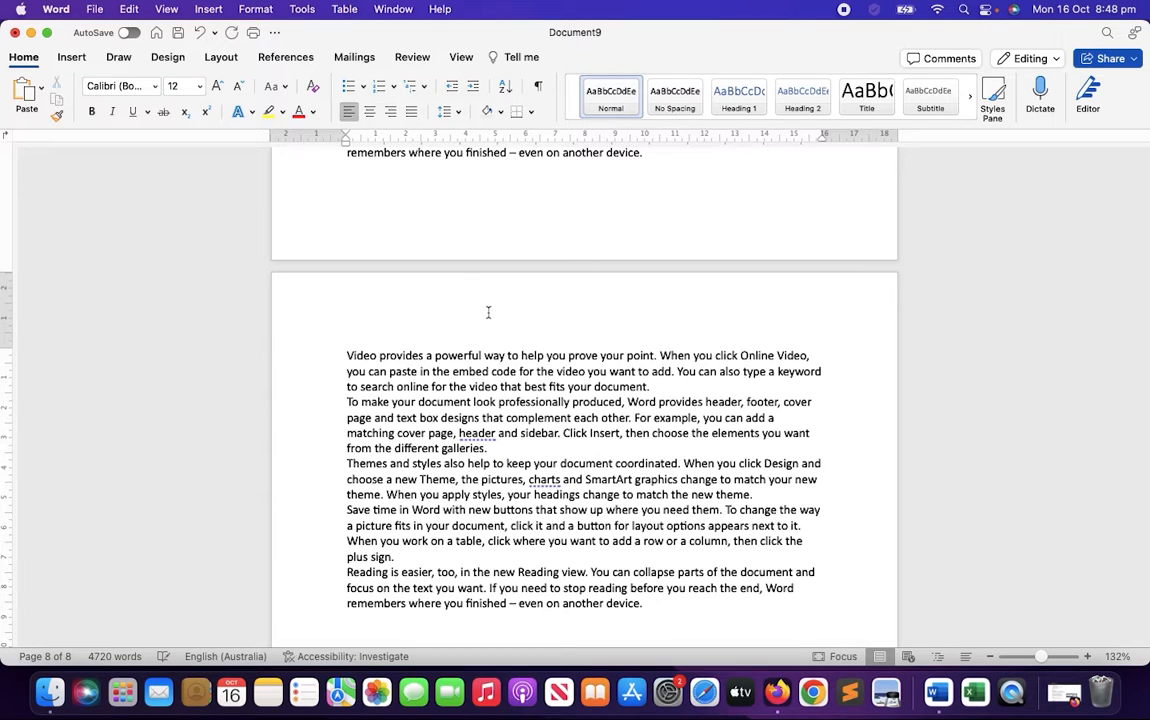
# Look through the pages of the document's portrait body text to examine its length and layout.
pyautogui.scroll(10, 562, 281)
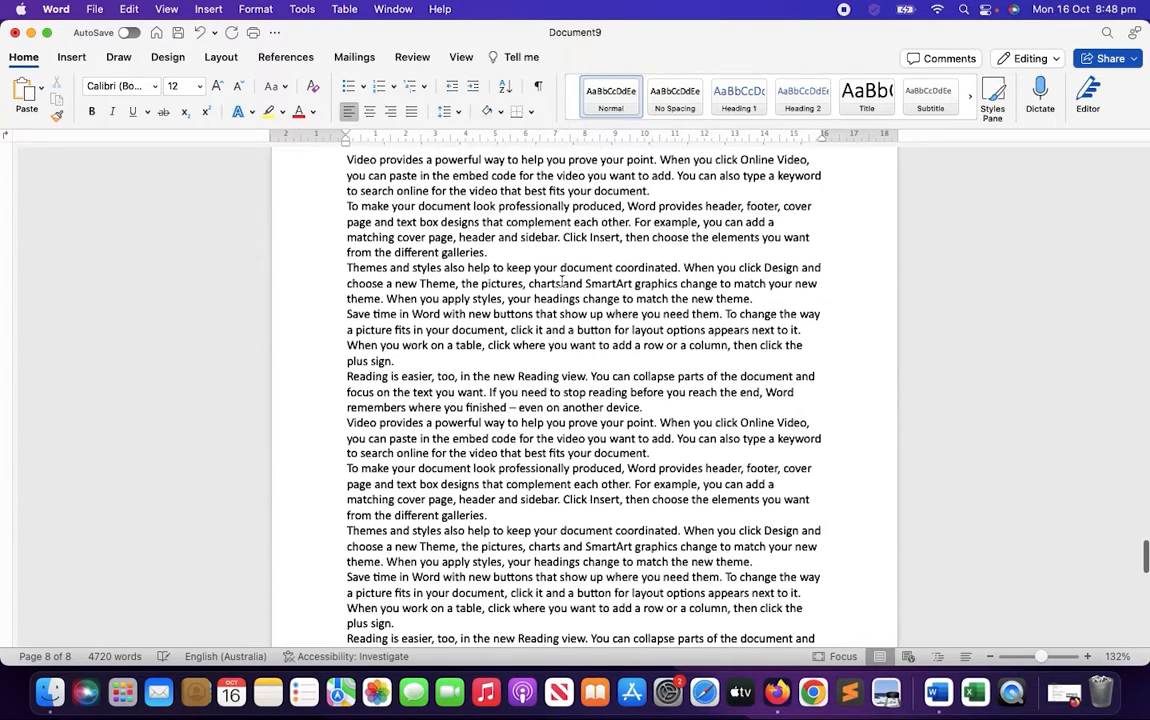
pyautogui.scroll(3, 562, 281)
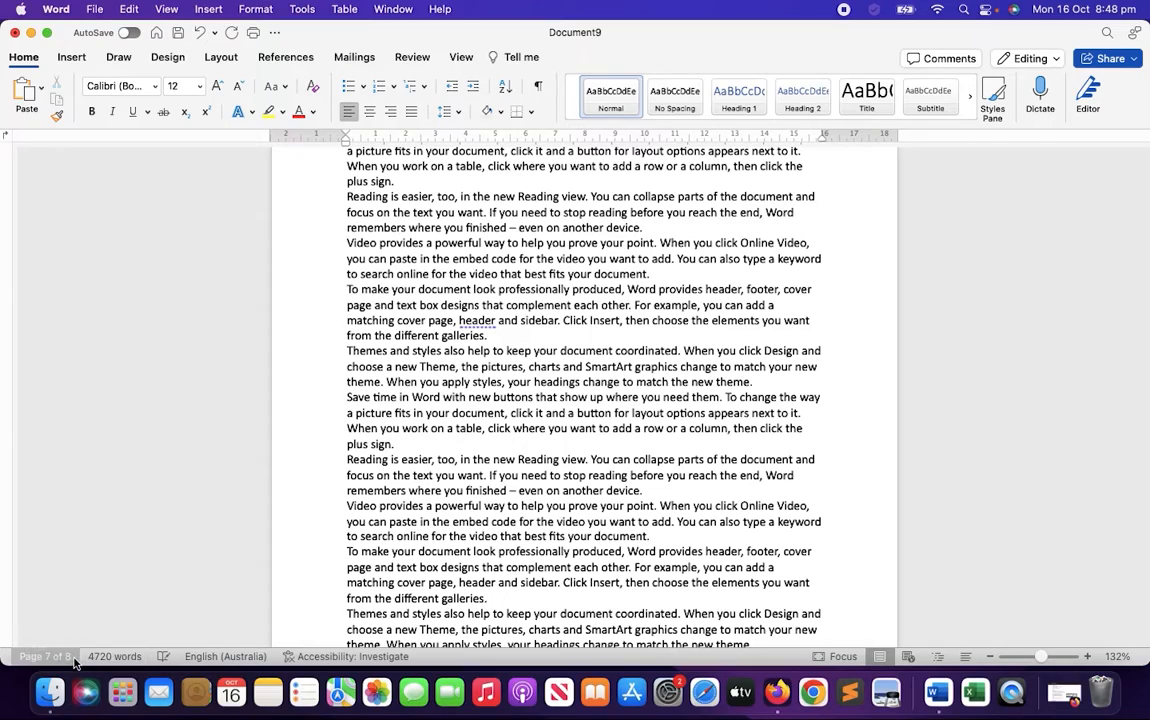
pyautogui.scroll(15, 664, 362)
pyautogui.scroll(-5, 629, 391)
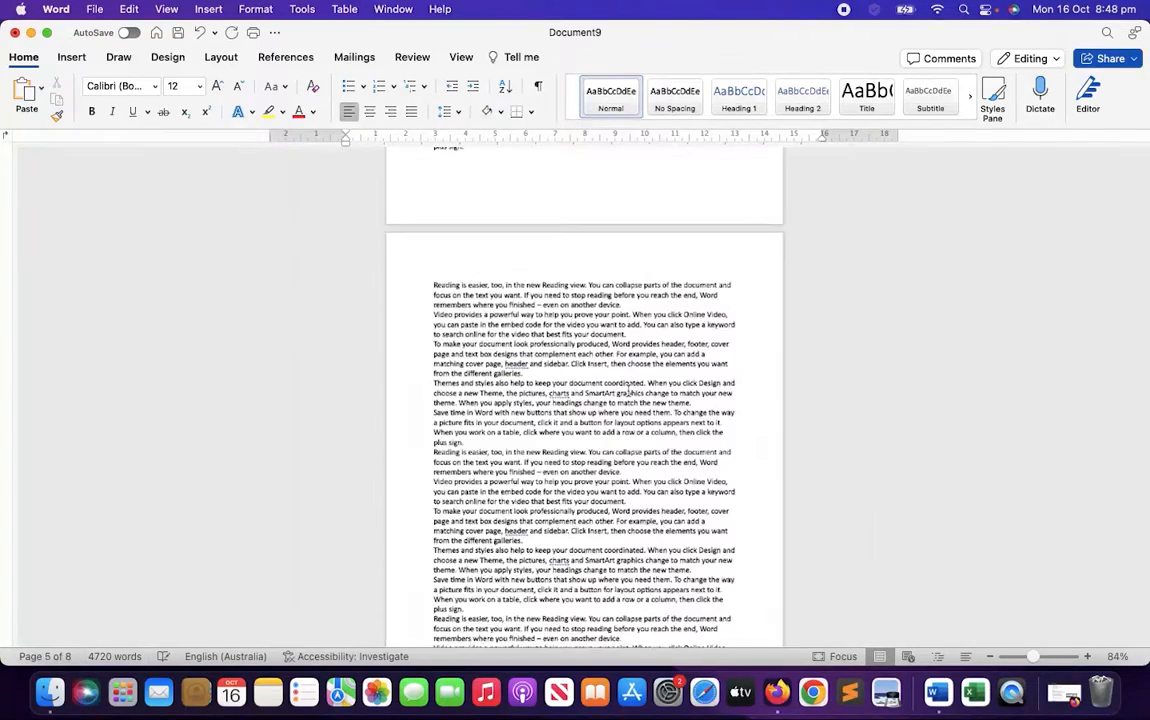
pyautogui.scroll(-3, 629, 391)
pyautogui.scroll(8, 629, 391)
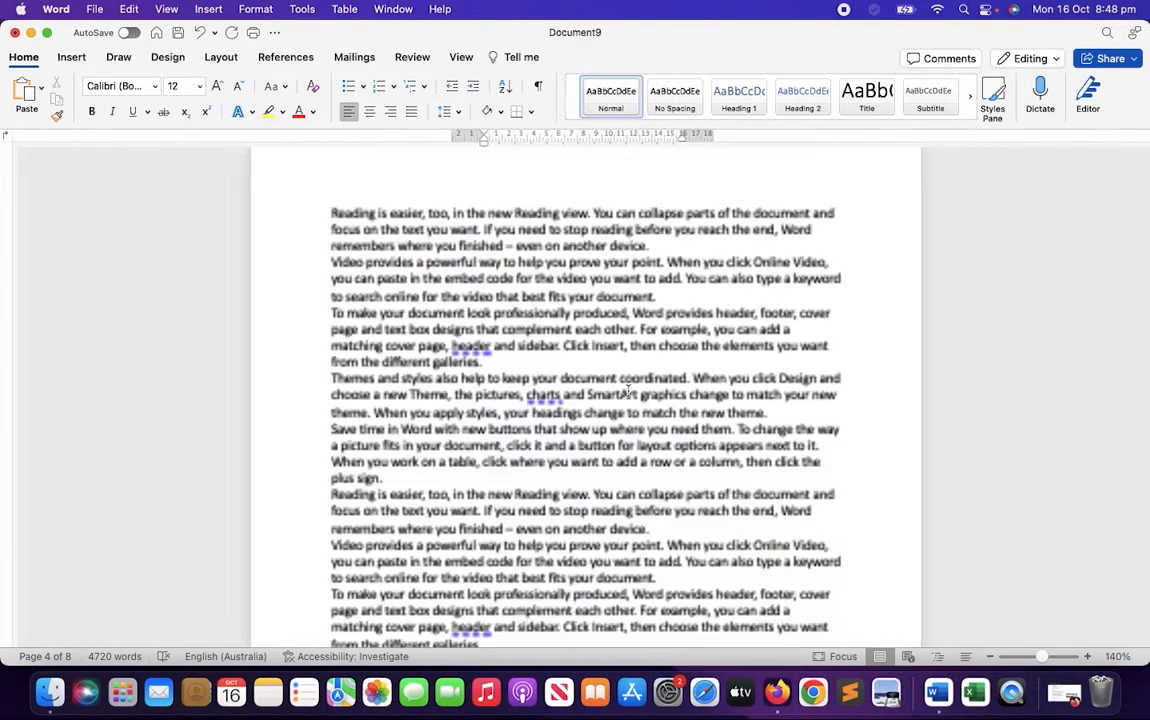
pyautogui.scroll(-2, 629, 391)
pyautogui.scroll(-8, 629, 391)
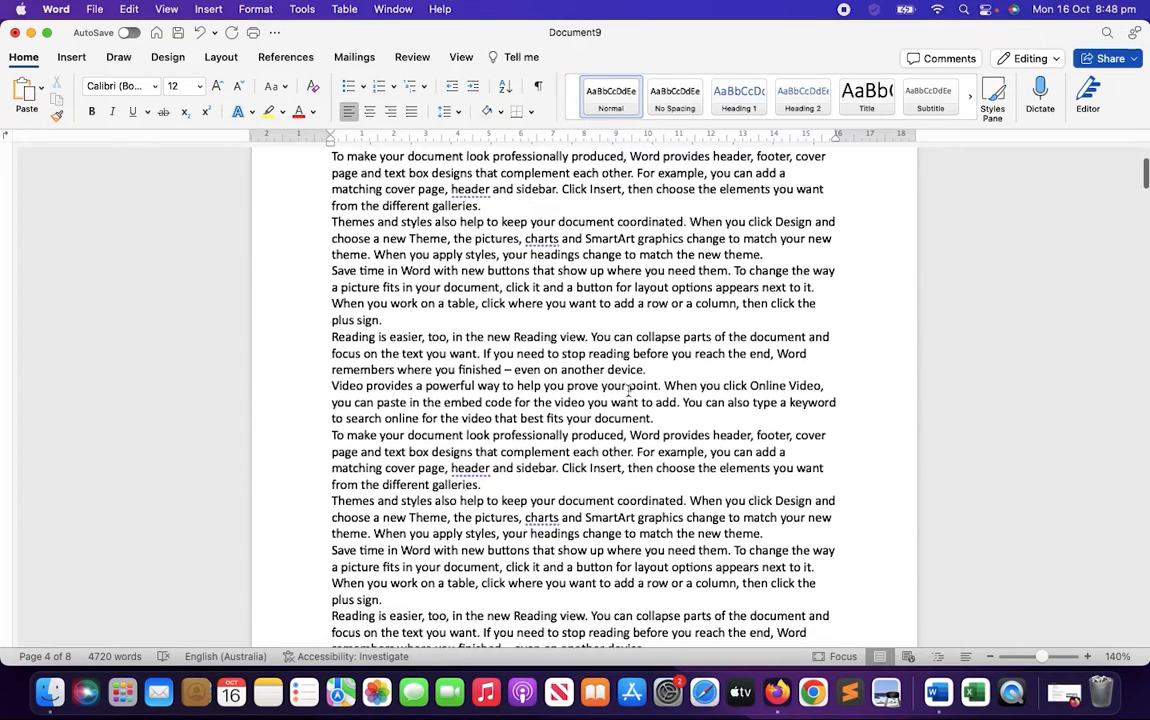
pyautogui.scroll(-6, 629, 391)
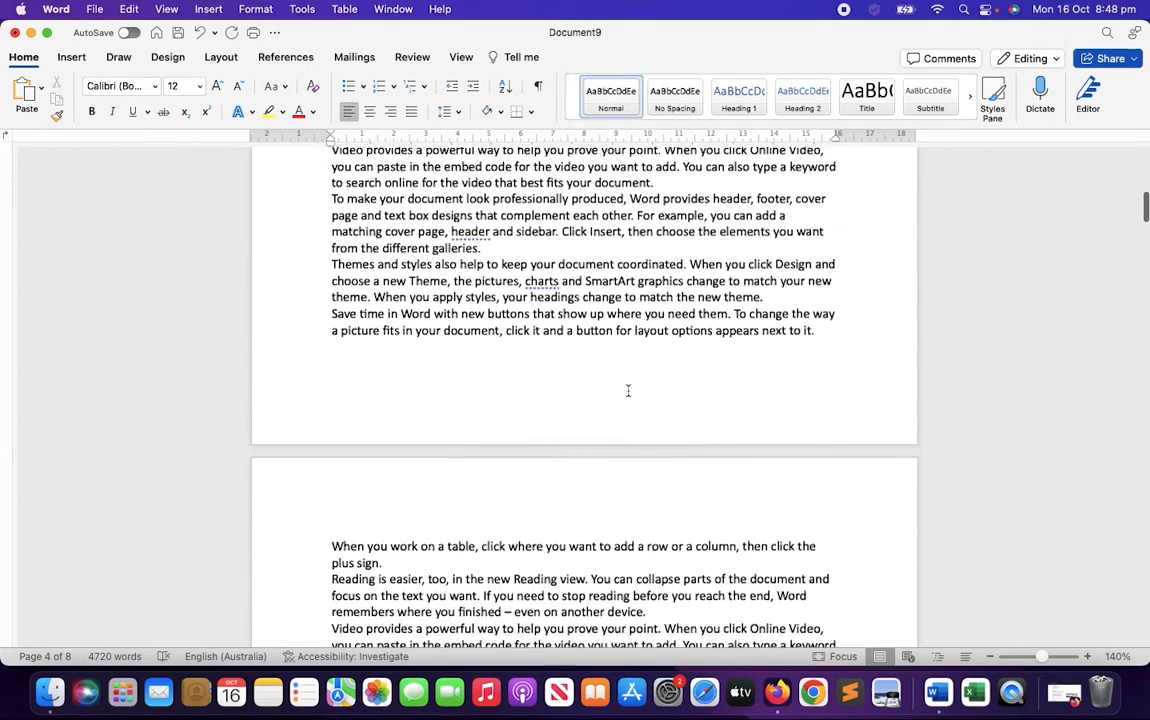
# Insert a 10-column, 7-row table on page 2 after the paragraph ending "from the different galleries.".
pyautogui.click(484, 461)
pyautogui.press('Return')
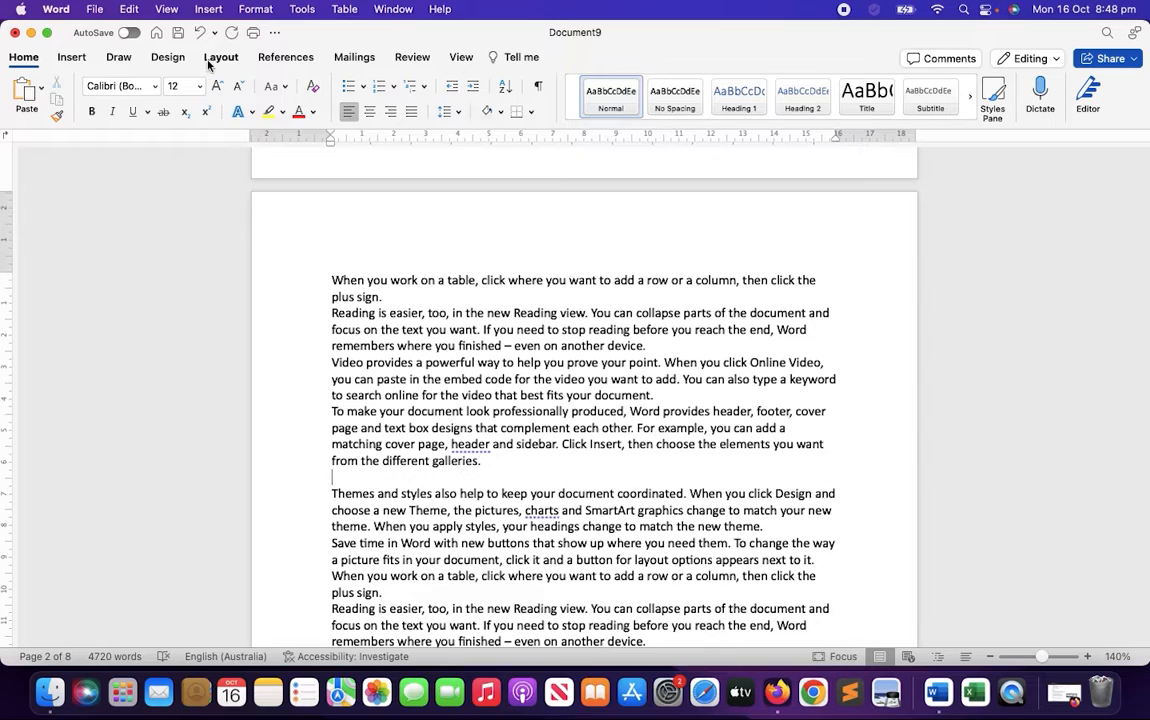
pyautogui.click(71, 57)
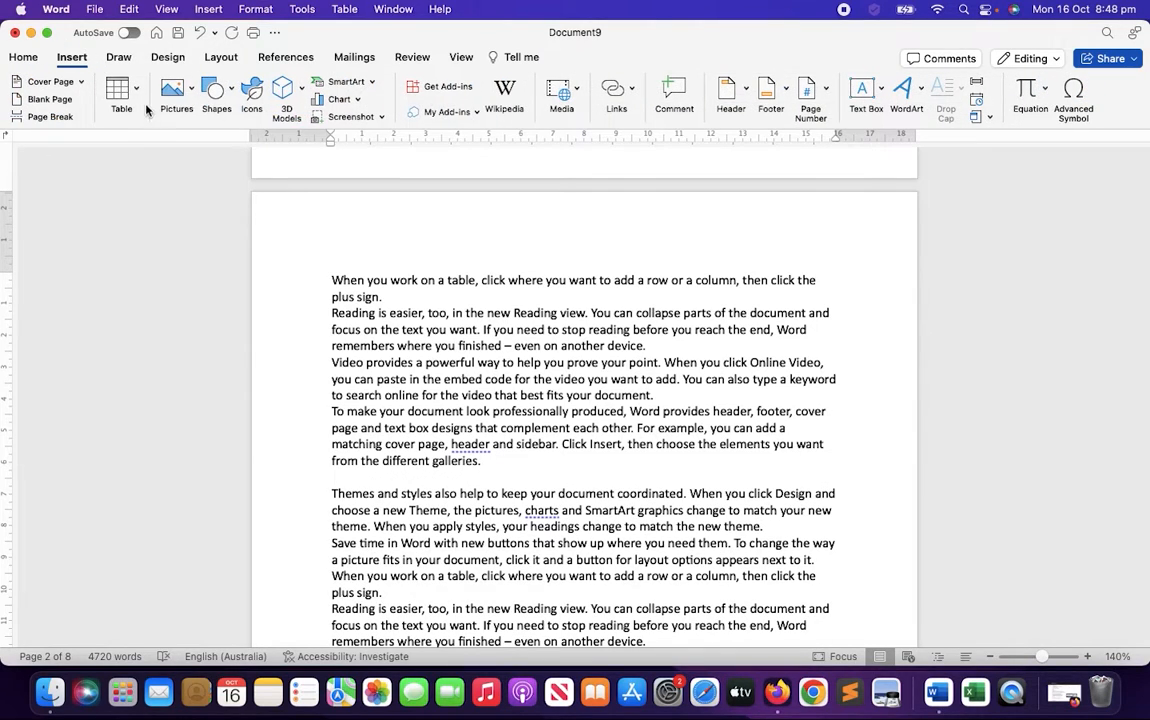
pyautogui.click(121, 95)
pyautogui.click(280, 239)
# Fill the first five header cells of the table with S.No., Heading 1, Heading 2, Heading 3 and Heading 4.
pyautogui.write('S.No.')
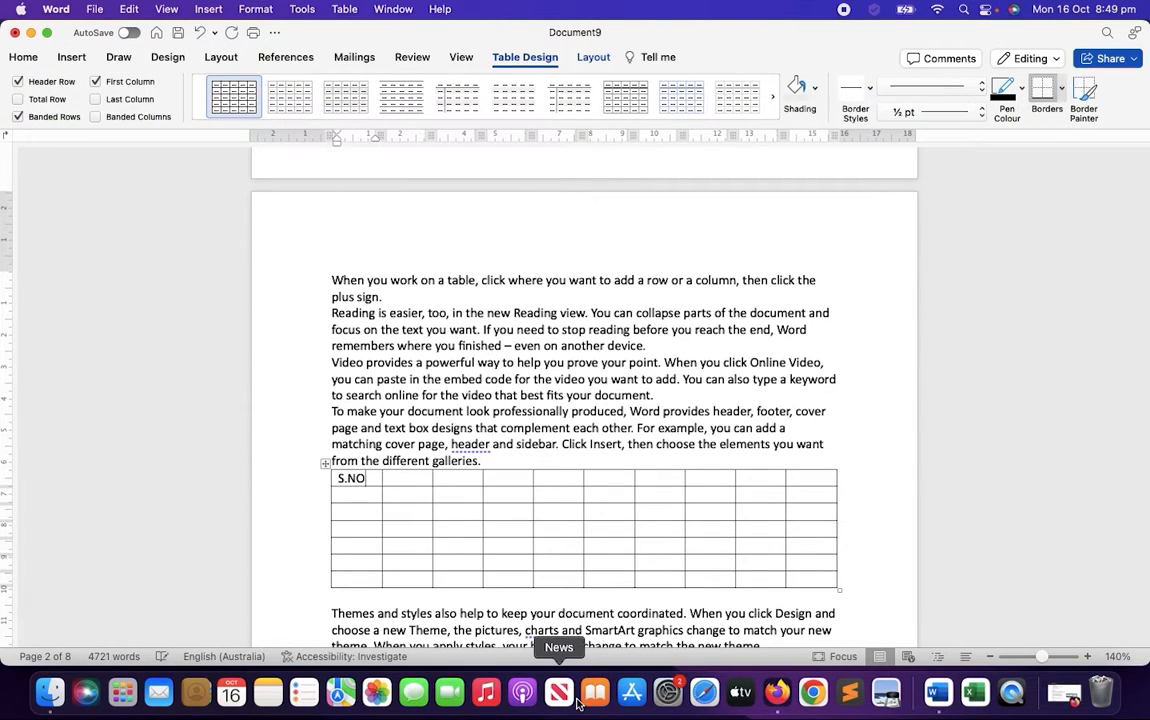
pyautogui.press('Tab')
pyautogui.write('Heading 1')
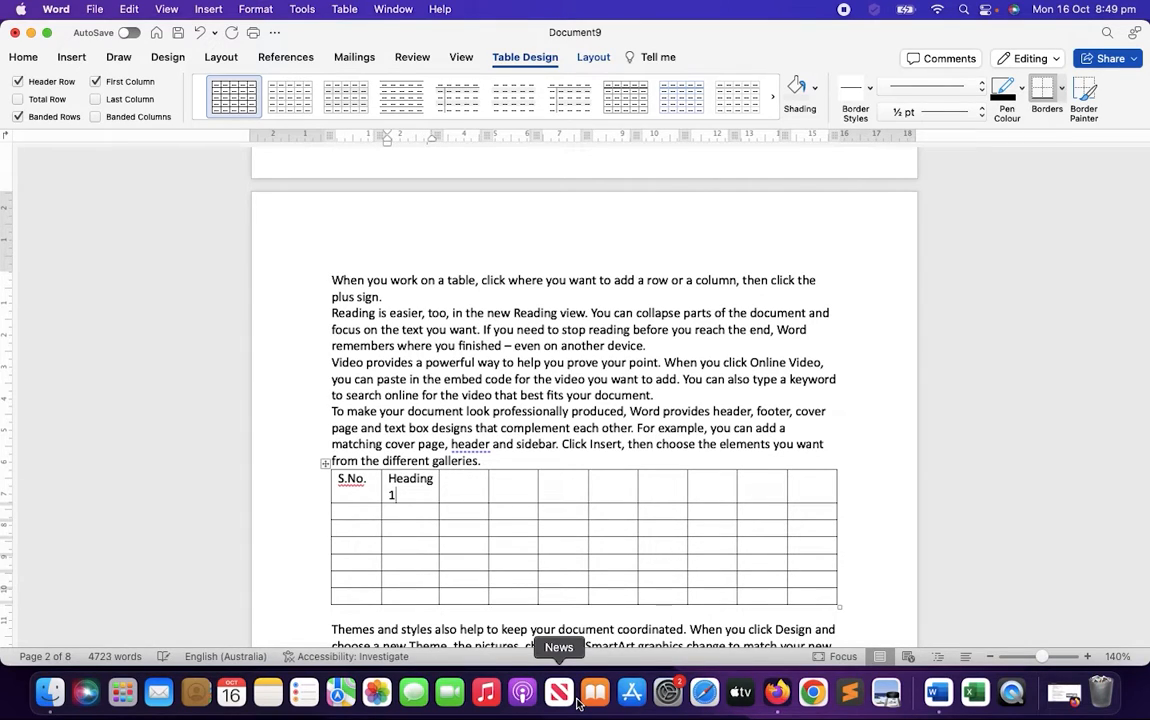
pyautogui.press('Tab')
pyautogui.write('Heading 2')
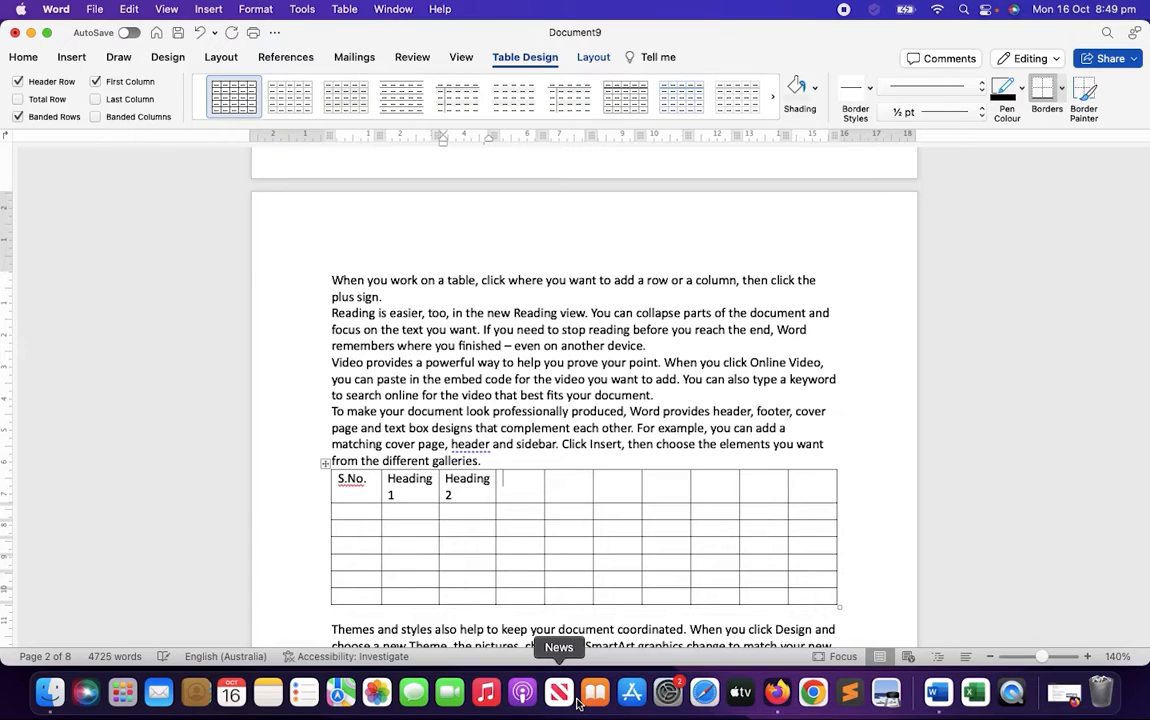
pyautogui.press('Tab')
pyautogui.write('Heading 3')
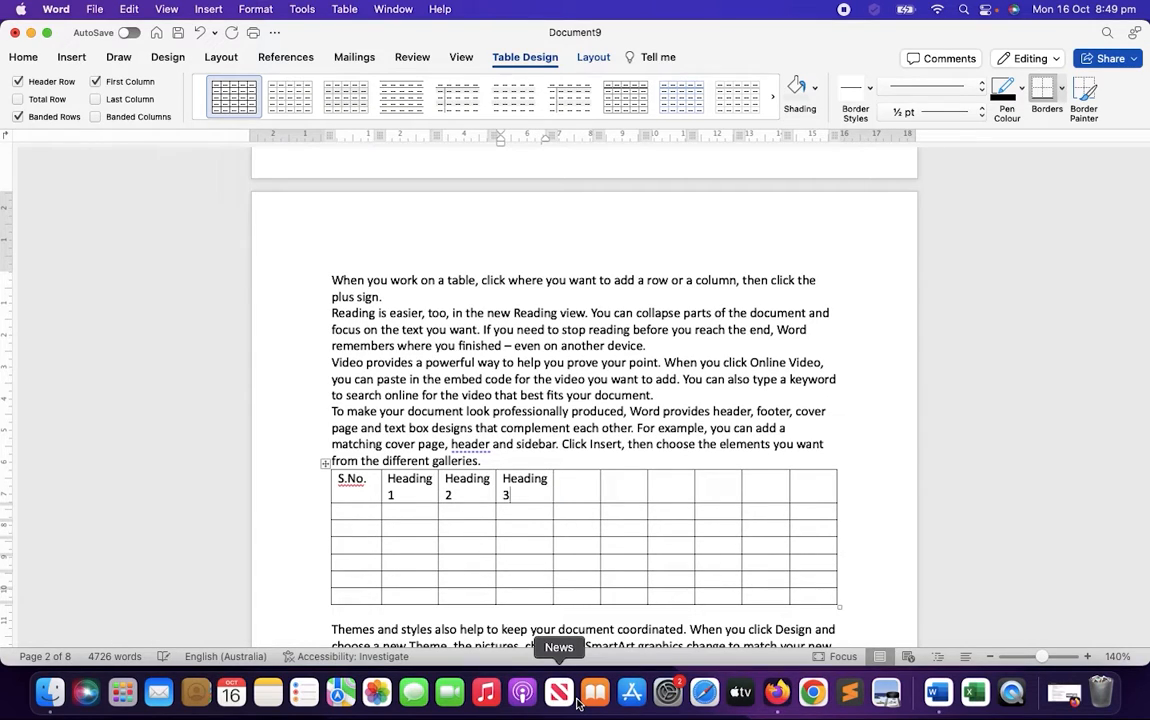
pyautogui.press('Tab')
pyautogui.write('Heading 4')
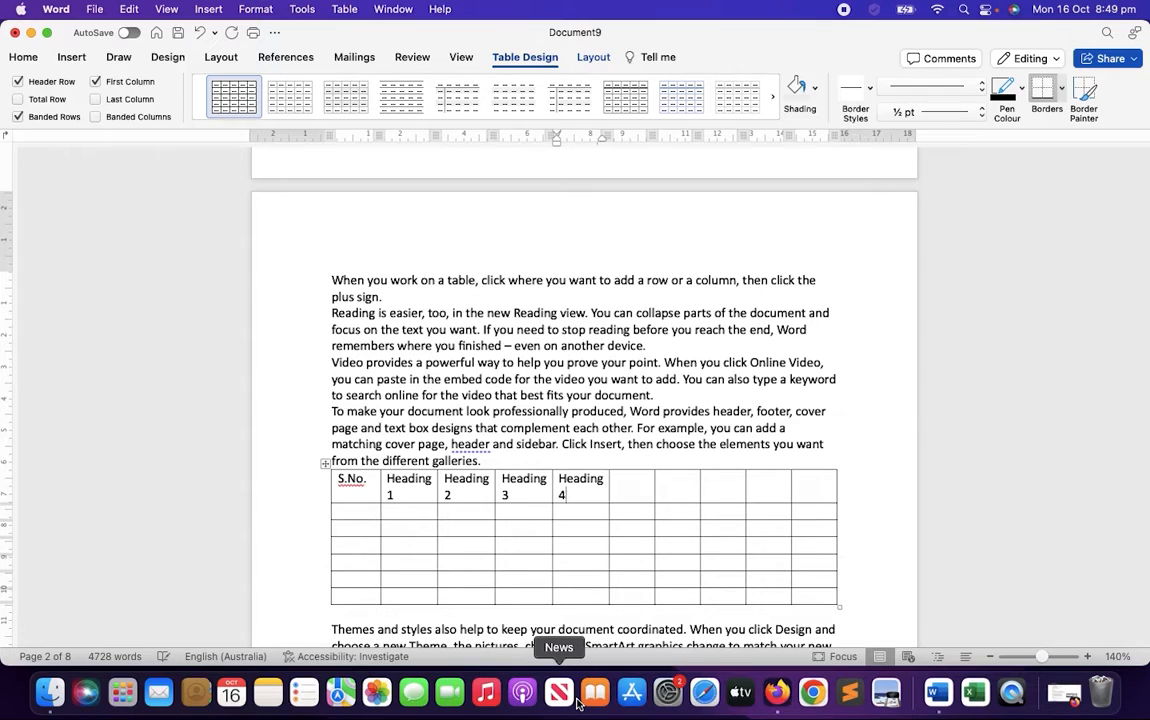
# Fill the remaining header cells of the table with Heading 5, Heading 6, Heading 7, Heading 8 and Heading 9.
pyautogui.press('Tab')
pyautogui.write('Heading')
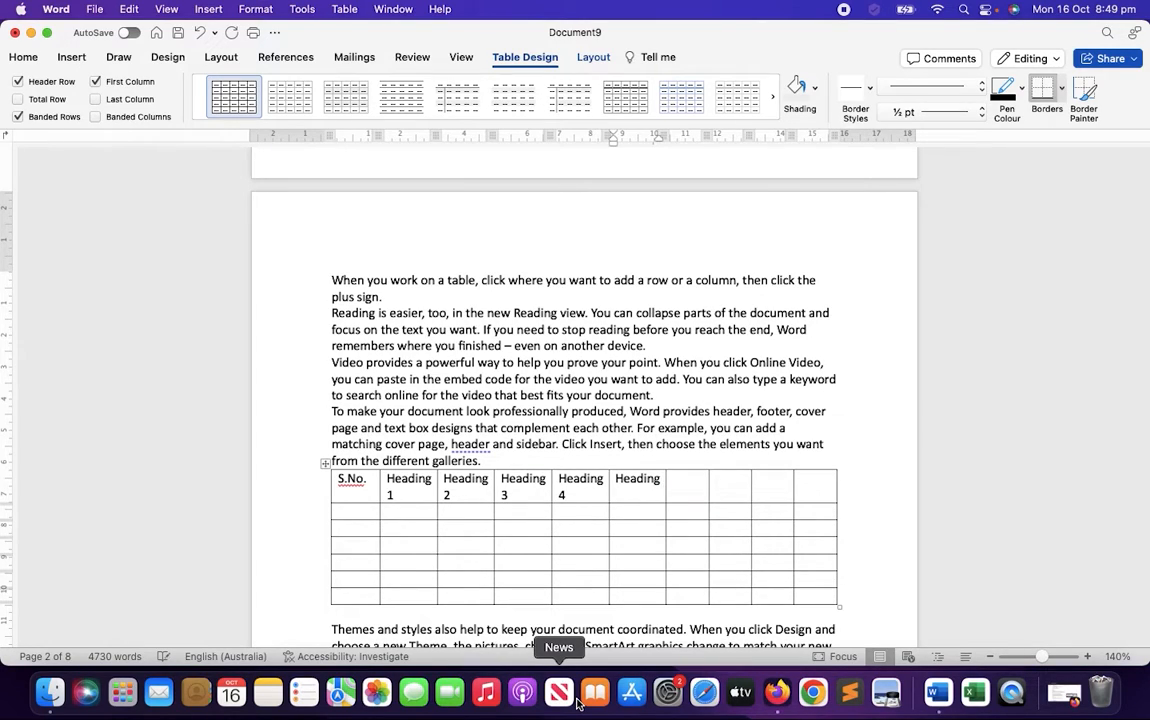
pyautogui.write('5')
pyautogui.write('Heading')
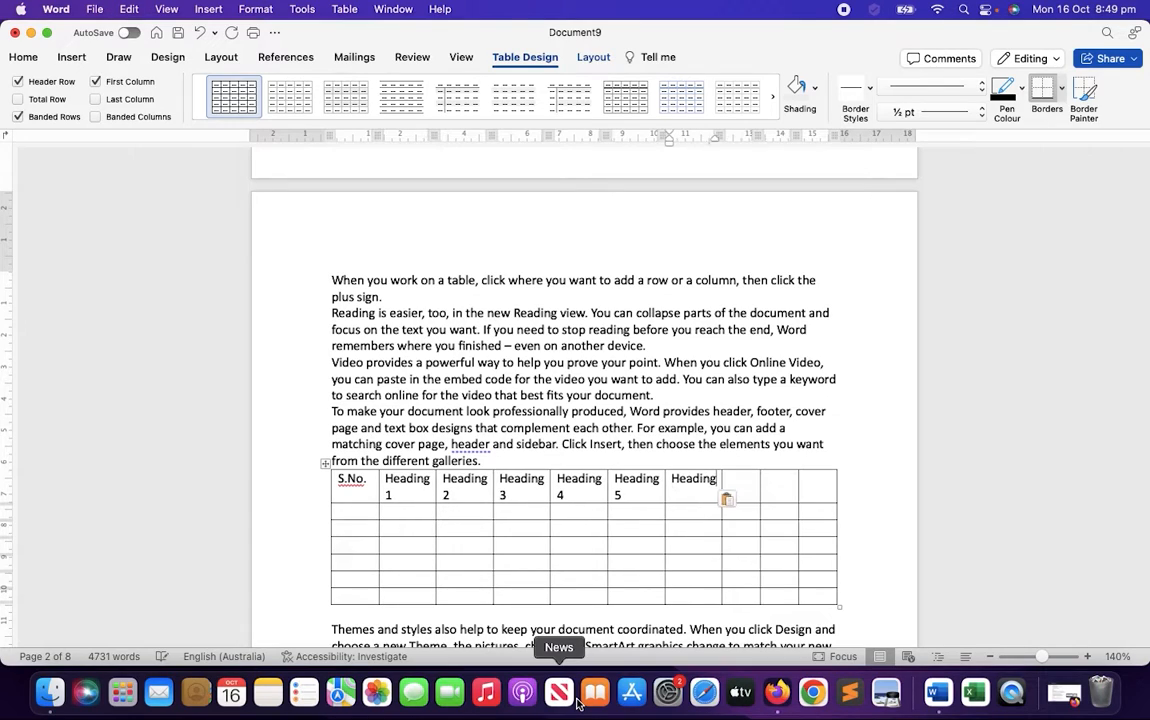
pyautogui.write('6')
pyautogui.press('Tab')
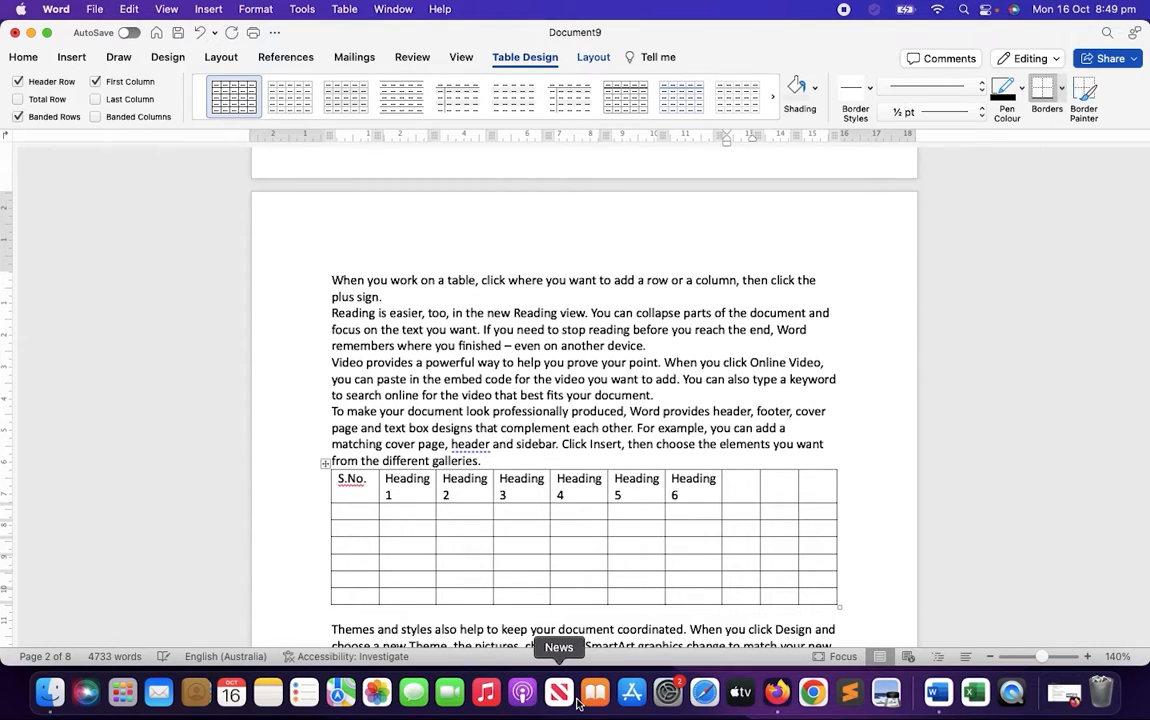
pyautogui.write('Heading')
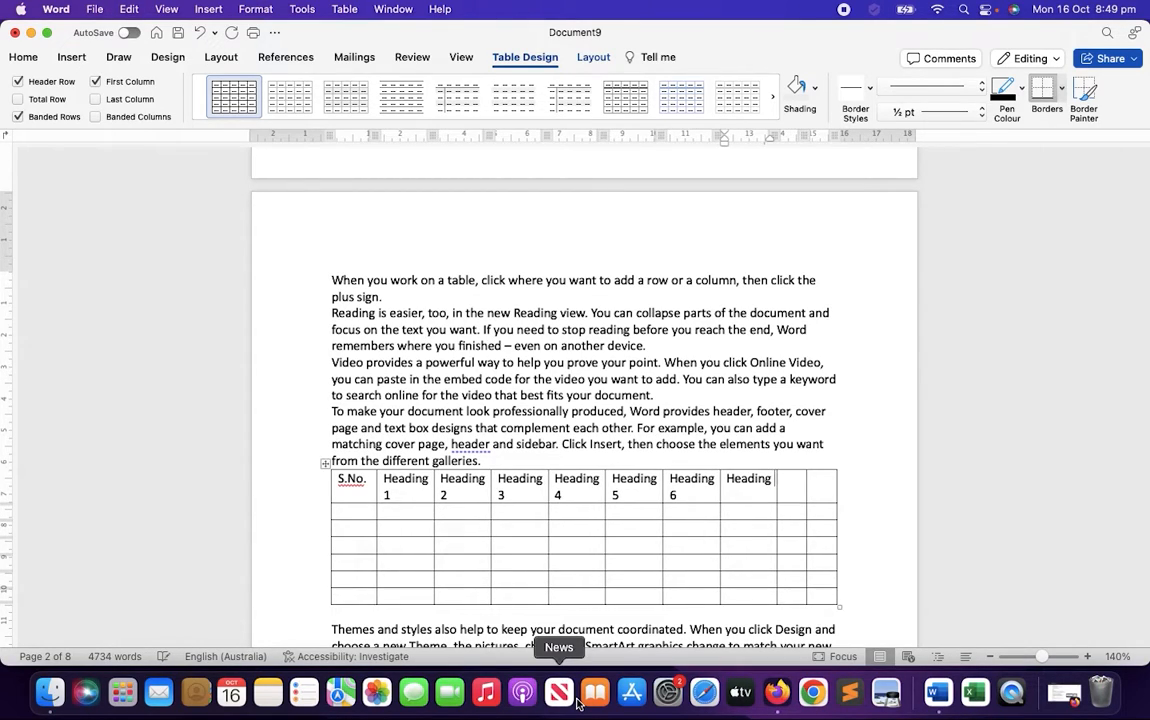
pyautogui.write('7')
pyautogui.write('Heading')
pyautogui.write('8')
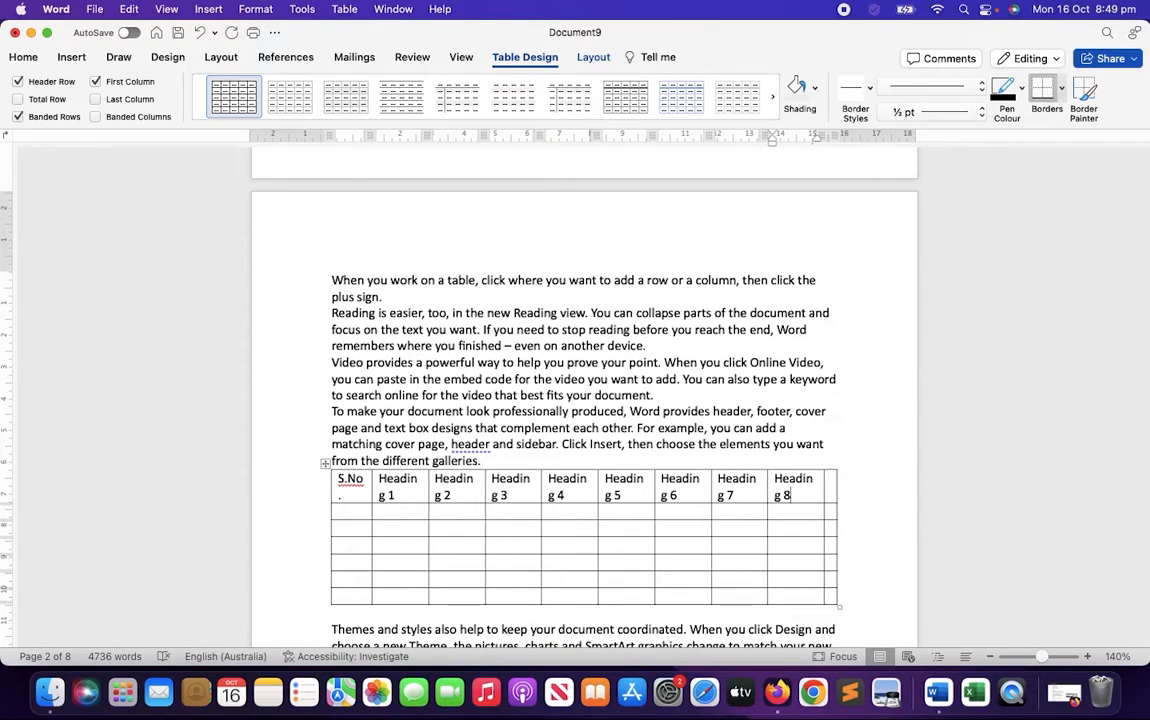
pyautogui.write('Heading')
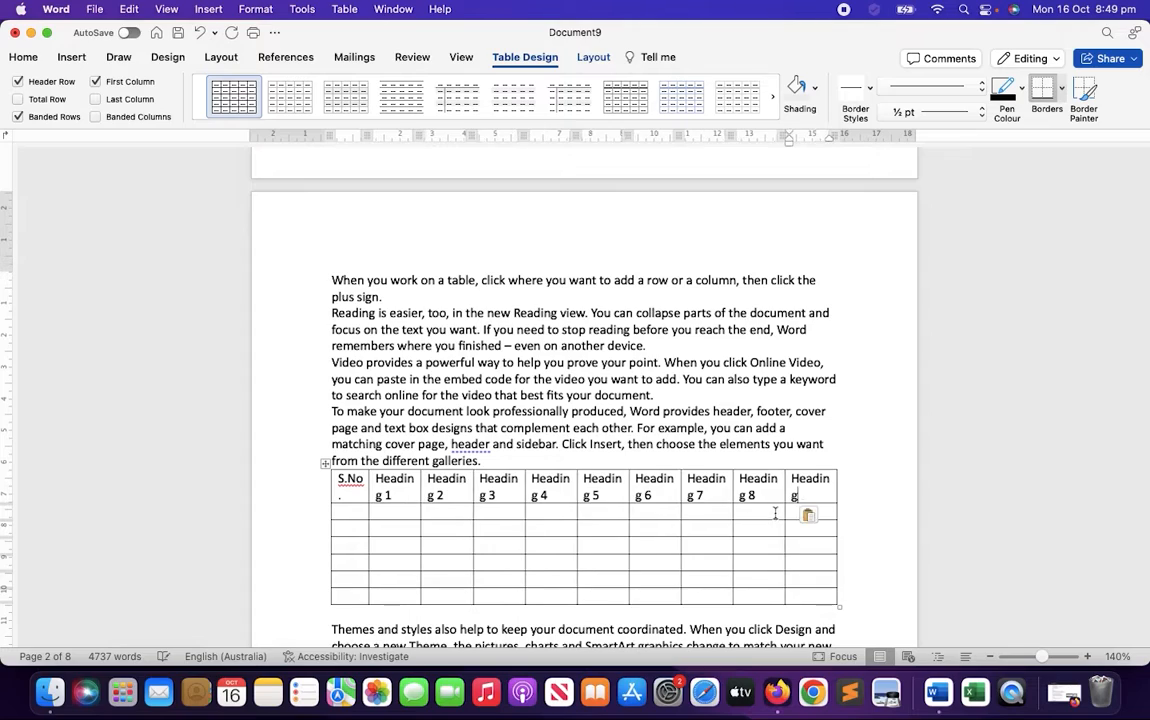
pyautogui.write('9')
# Add a new line reading "Table Header" directly above the table.
pyautogui.scroll(-2, 671, 488)
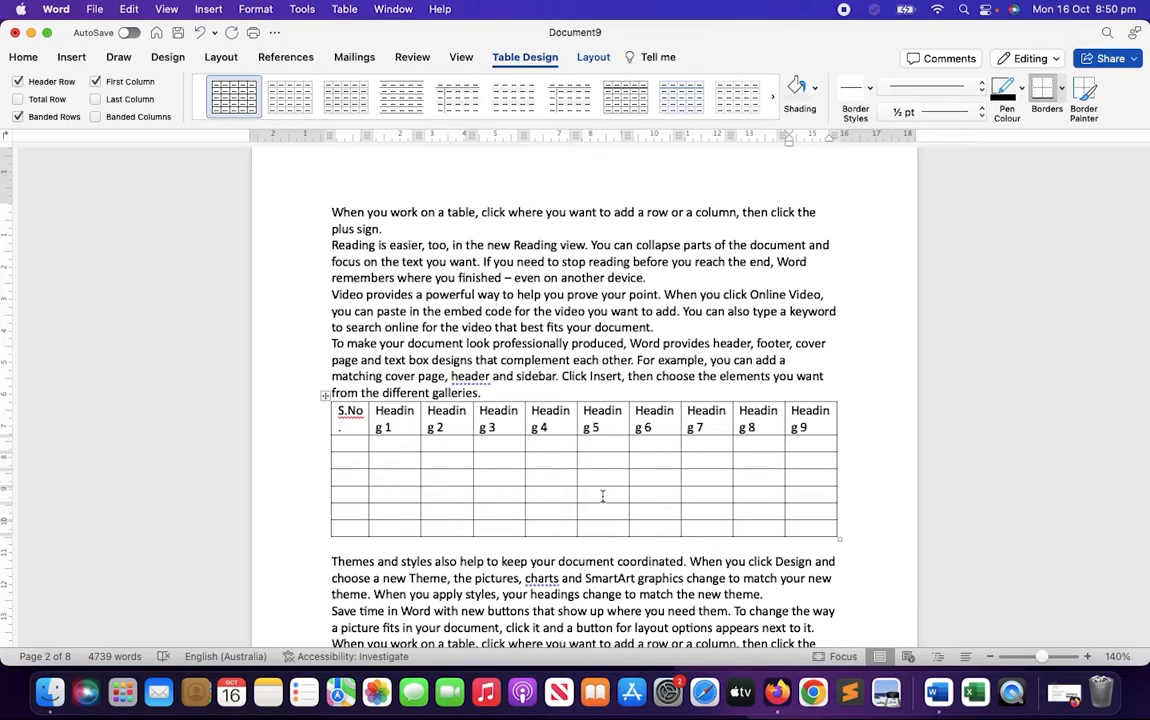
pyautogui.scroll(-3, 603, 490)
pyautogui.scroll(-15, 558, 490)
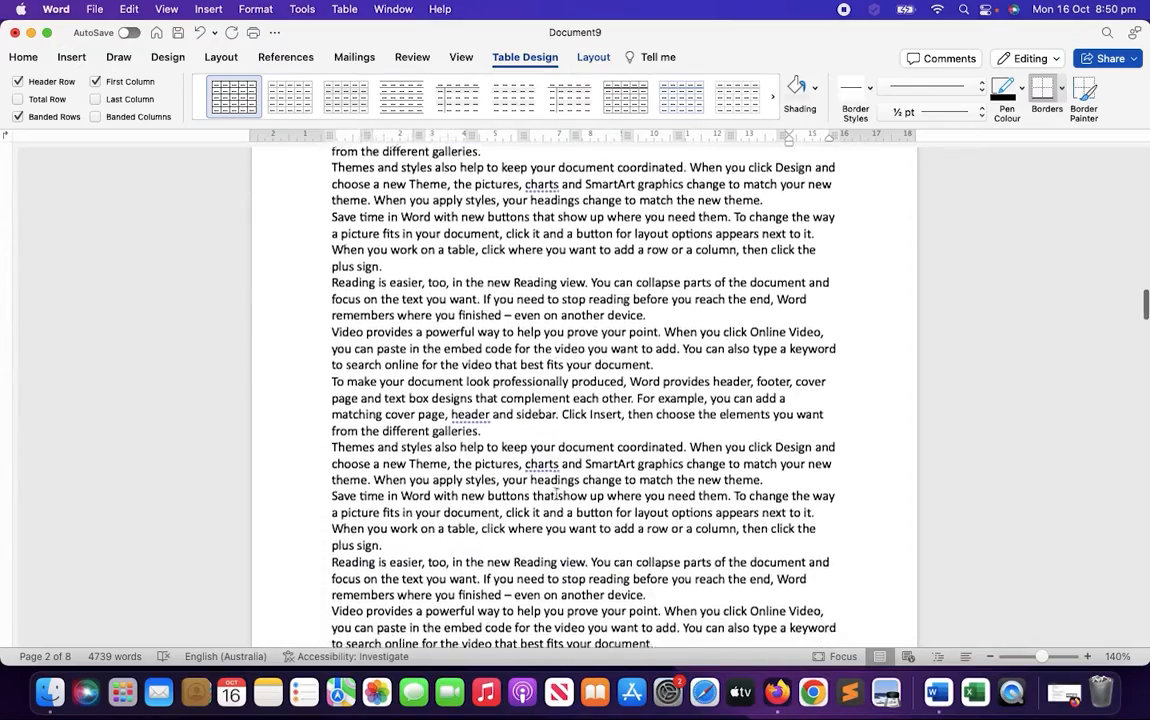
pyautogui.scroll(10, 557, 492)
pyautogui.scroll(3, 557, 492)
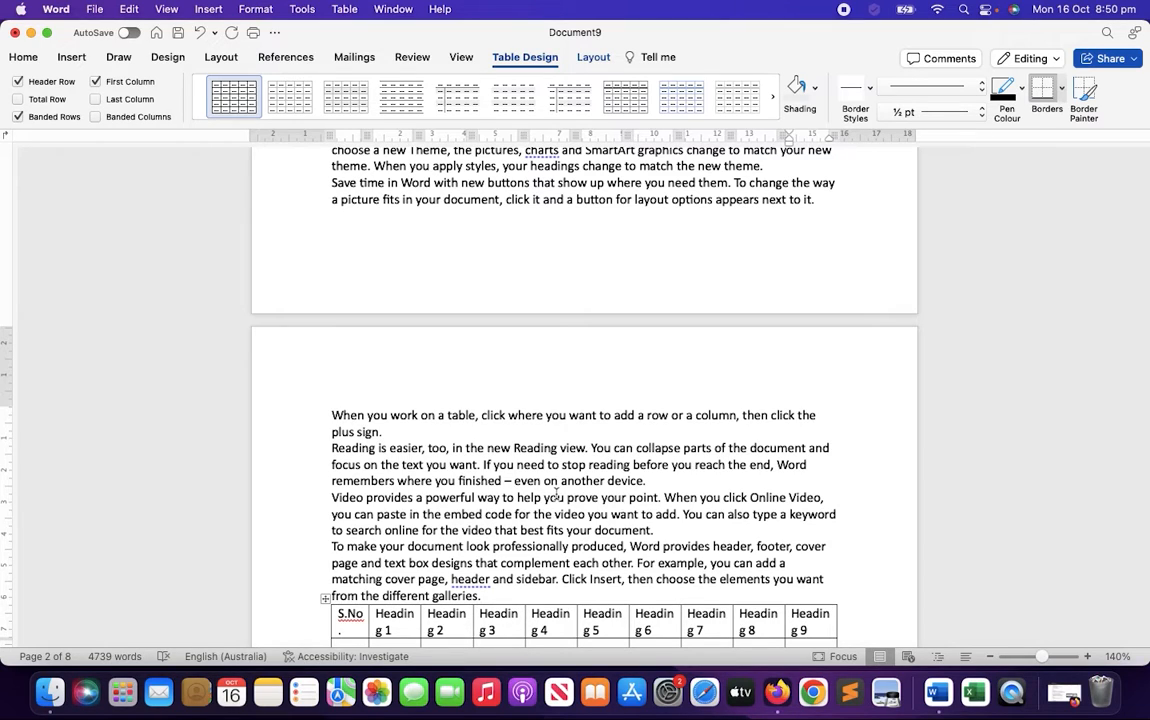
pyautogui.scroll(-5, 557, 494)
pyautogui.click(490, 321)
pyautogui.press('Return')
pyautogui.write('H')
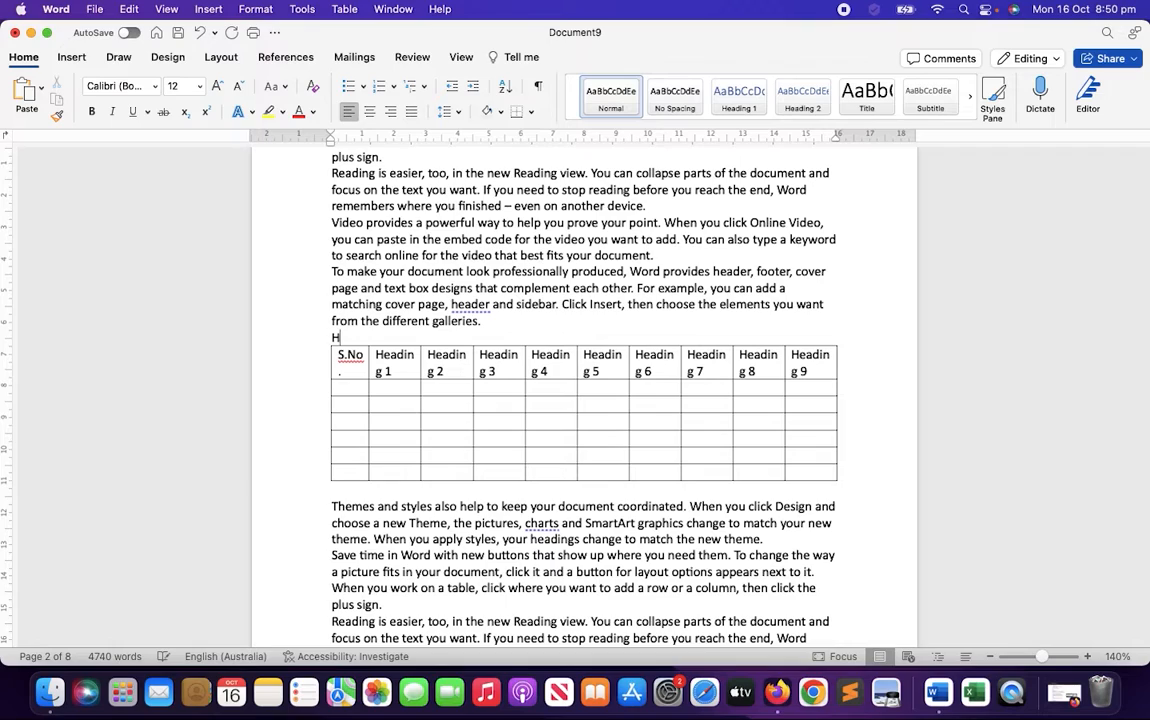
pyautogui.press('BackSpace')
pyautogui.write('Table Header')
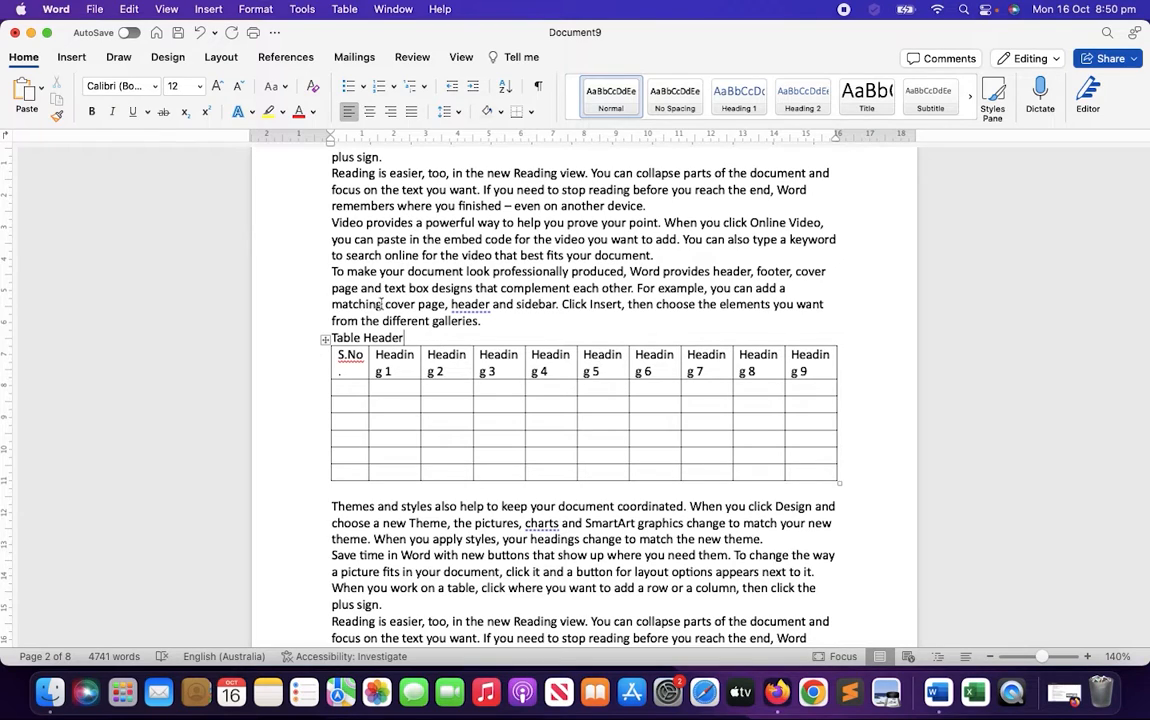
# Insert a Next Page section break immediately before the "Table Header" line.
pyautogui.moveTo(331, 338); pyautogui.dragTo(398, 479)
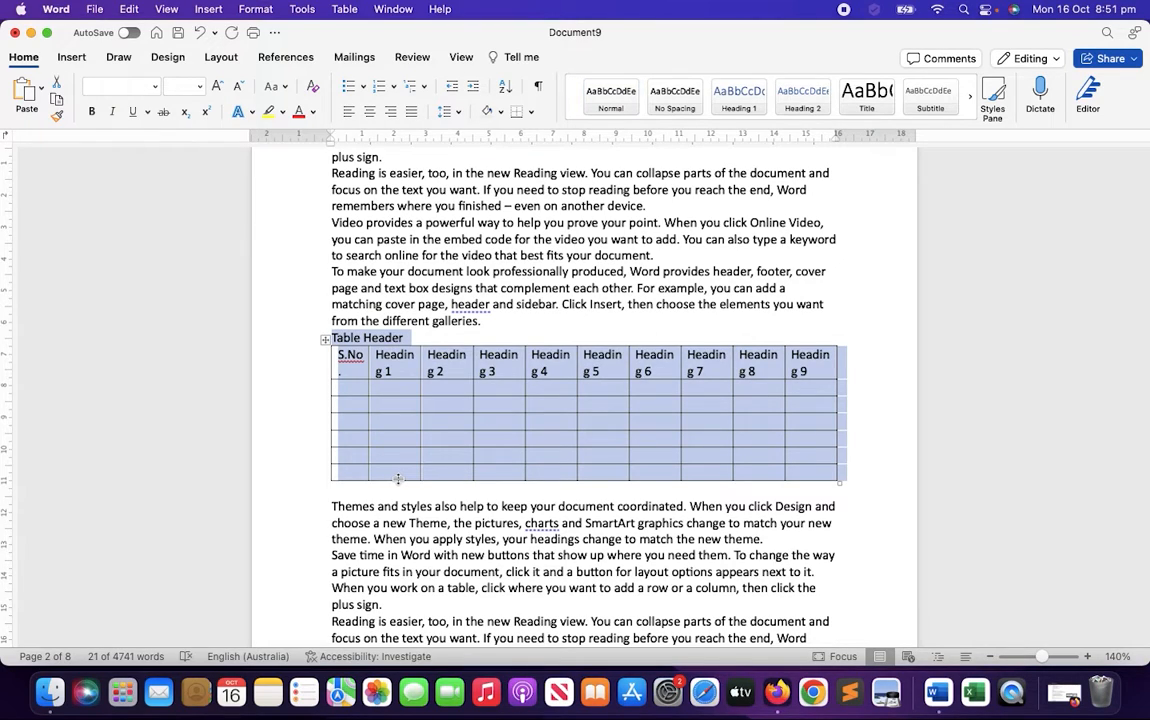
pyautogui.click(412, 340)
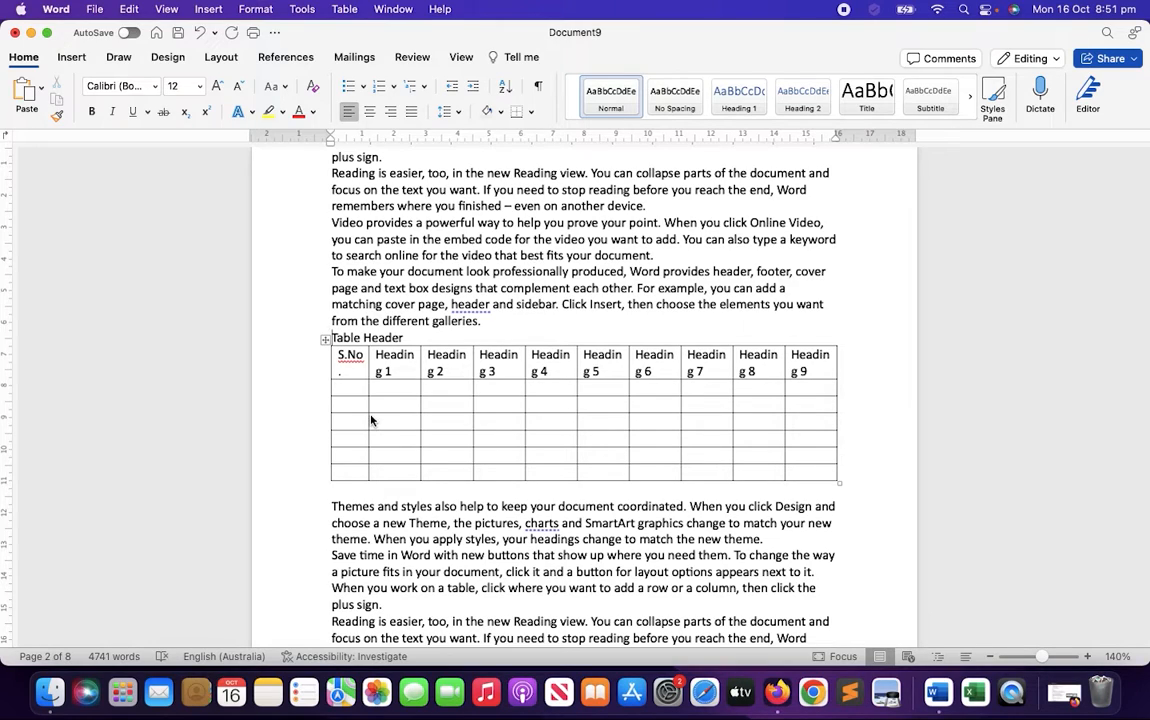
pyautogui.click(221, 58)
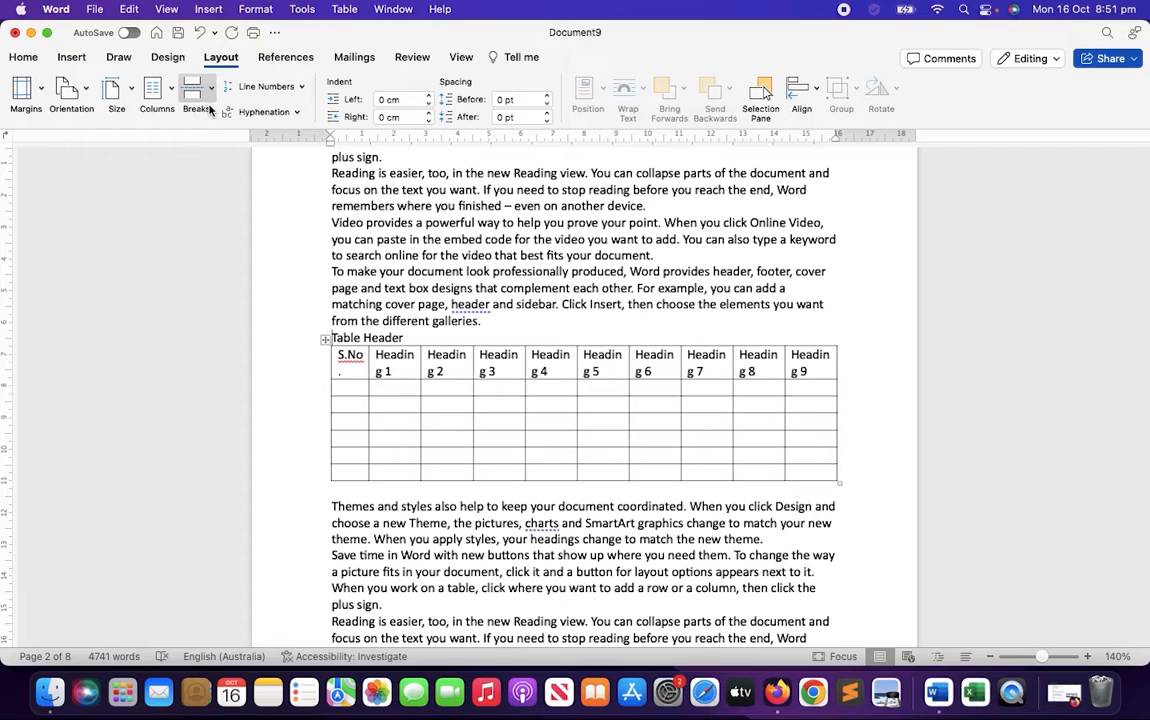
pyautogui.click(212, 92)
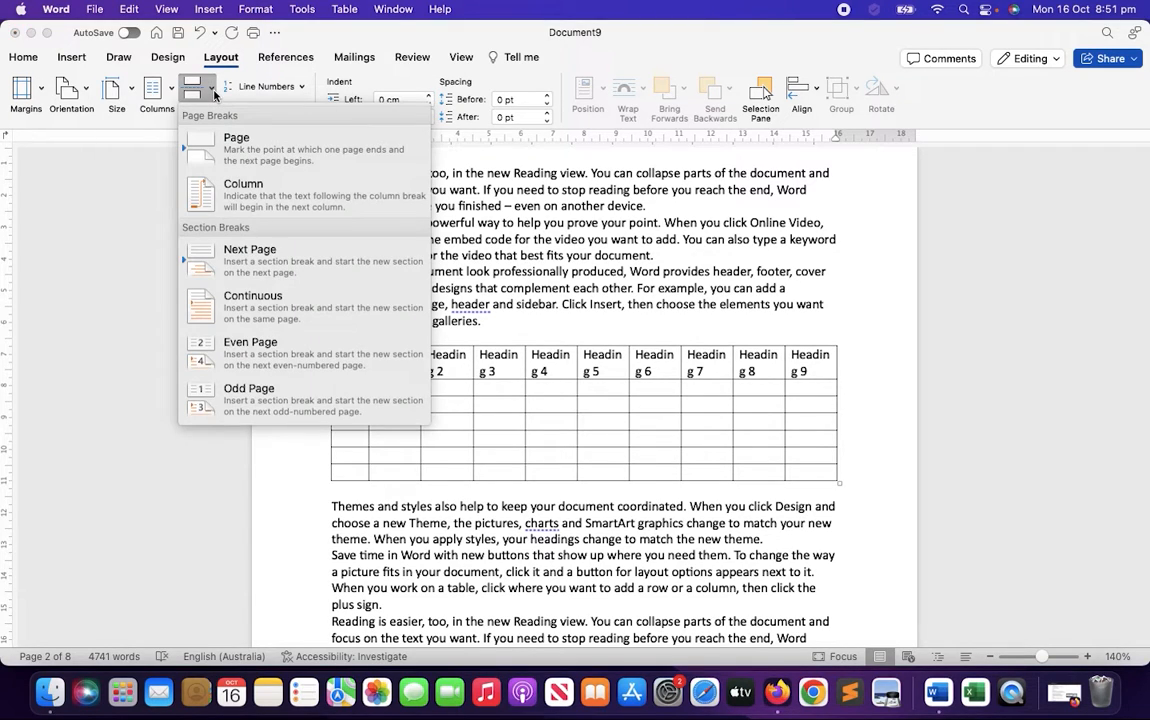
pyautogui.click(249, 252)
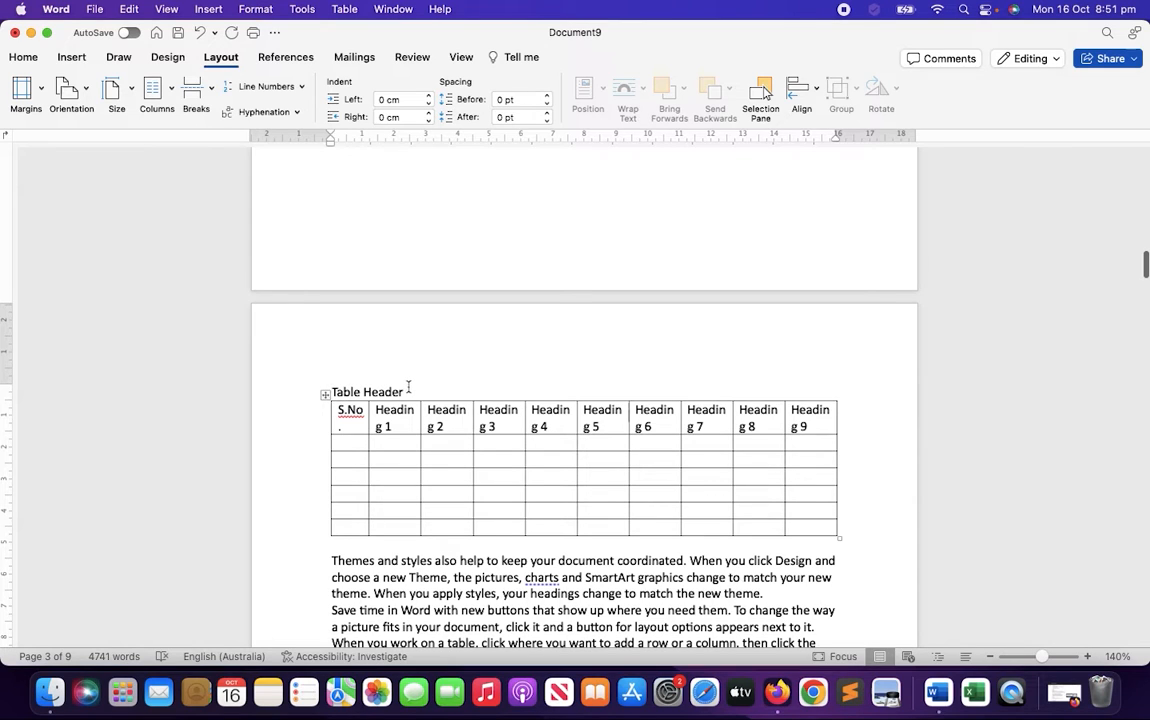
# Set the page orientation of the section that starts with the table to Landscape.
pyautogui.scroll(5, 489, 428)
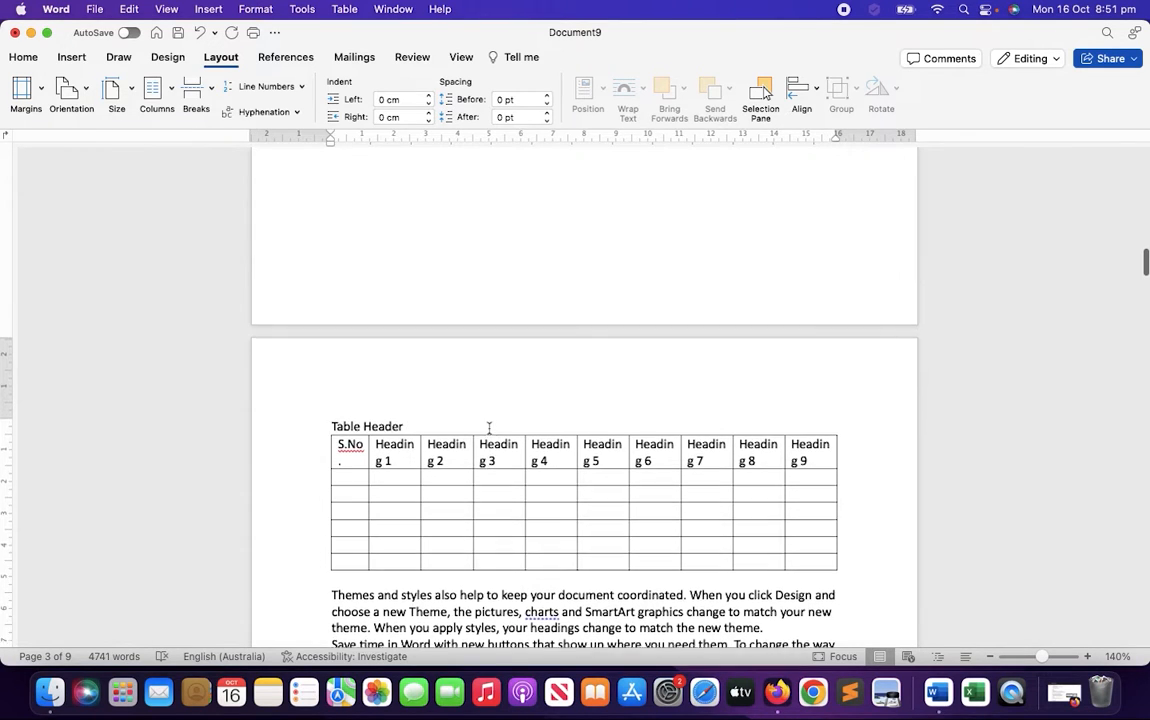
pyautogui.scroll(-15, 489, 428)
pyautogui.scroll(-10, 489, 428)
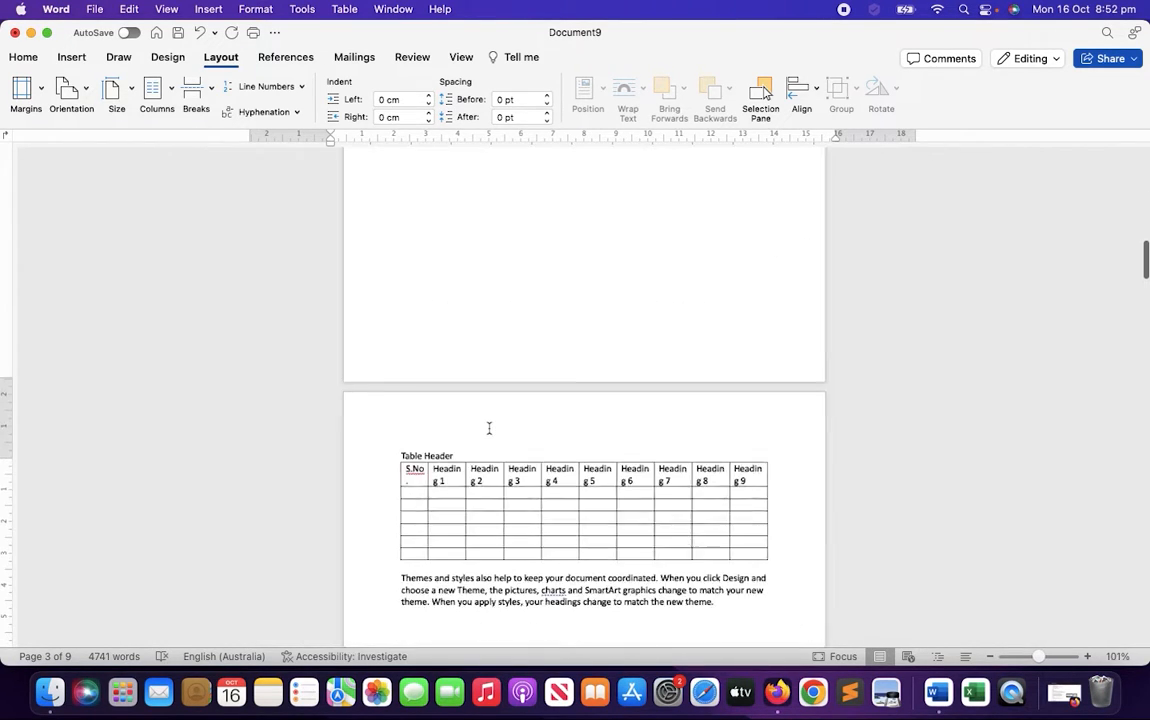
pyautogui.scroll(5, 488, 436)
pyautogui.scroll(-6, 488, 436)
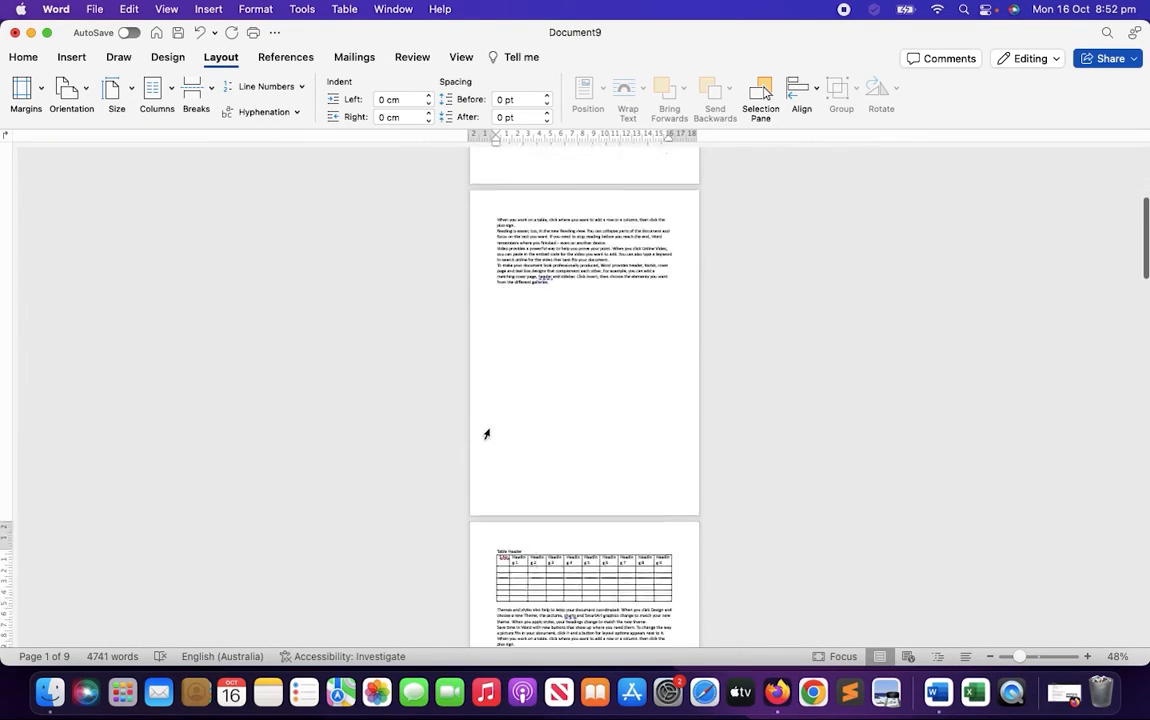
pyautogui.scroll(10, 488, 437)
pyautogui.click(376, 311)
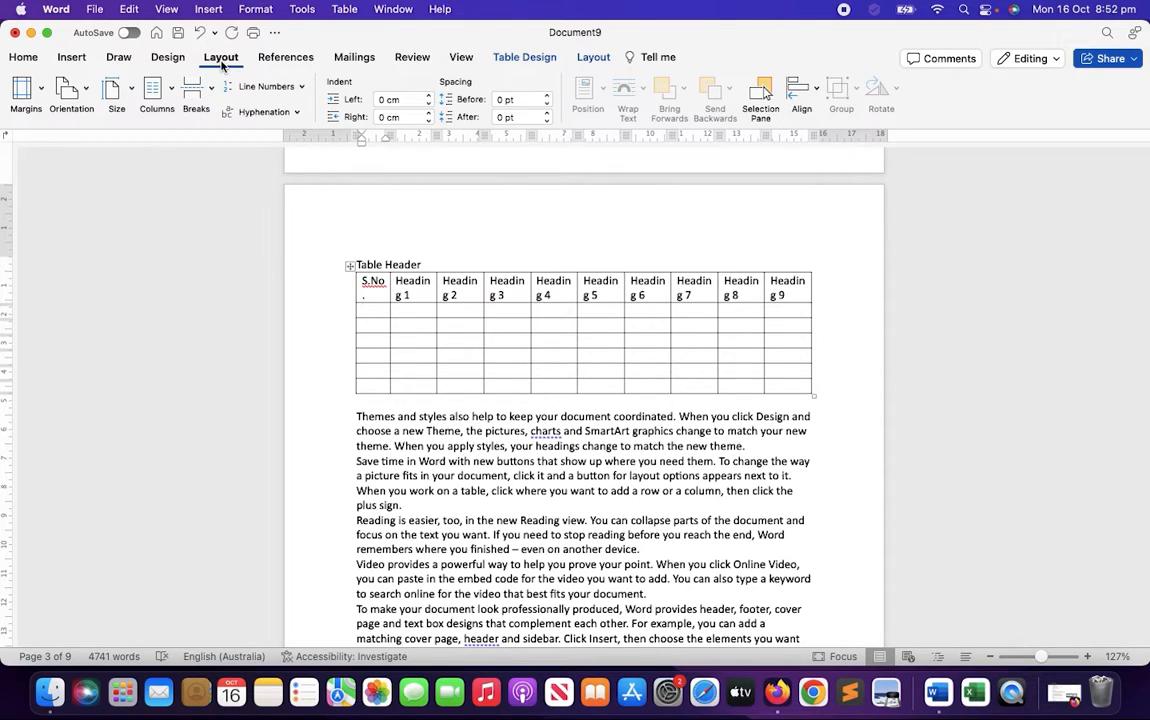
pyautogui.click(67, 88)
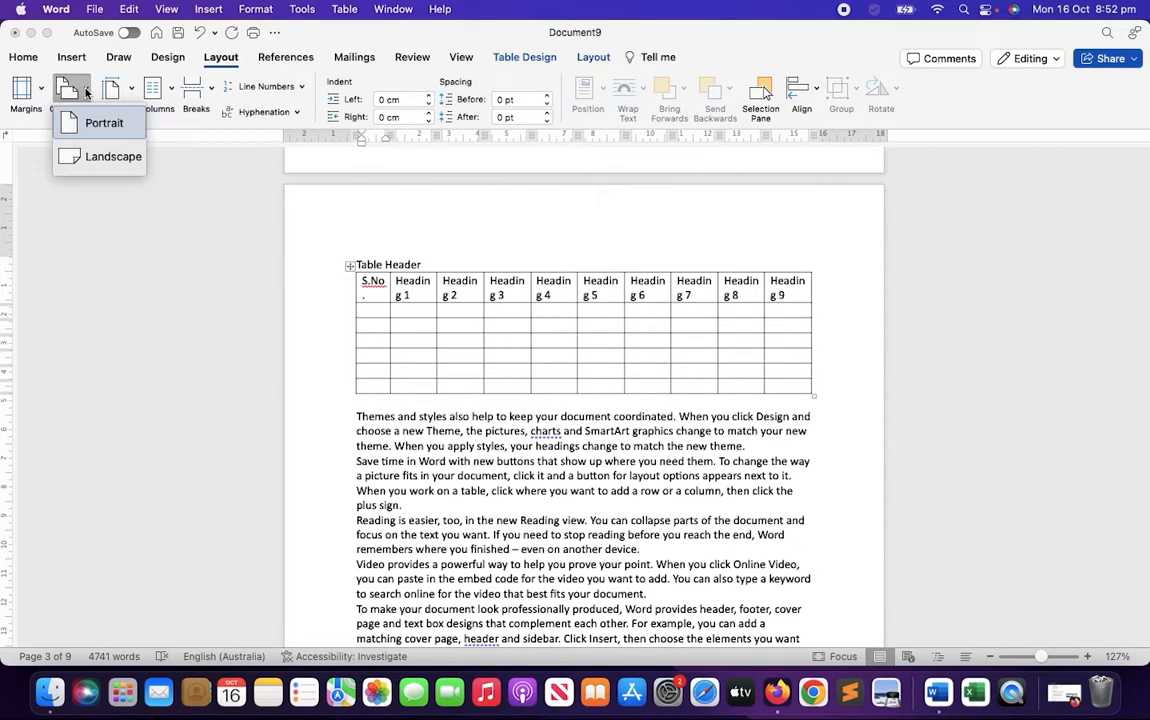
pyautogui.click(113, 157)
pyautogui.scroll(10, 590, 453)
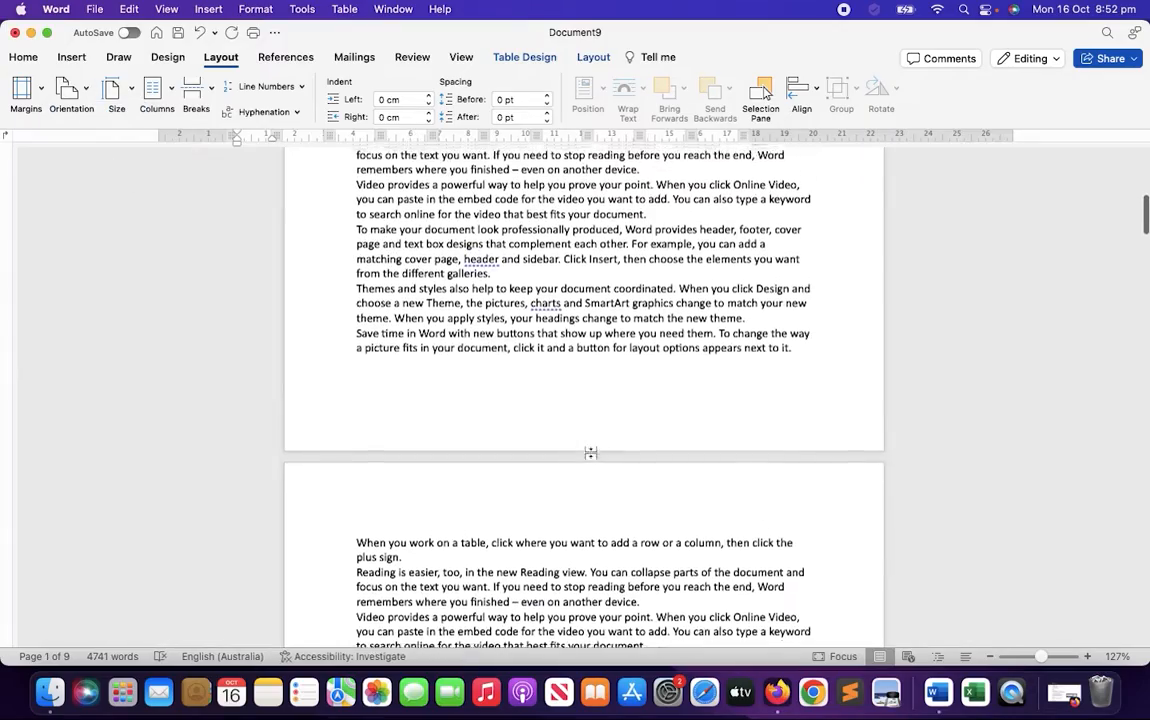
# Check the page orientation from the start of the document through the pages that follow the table.
pyautogui.scroll(5, 590, 453)
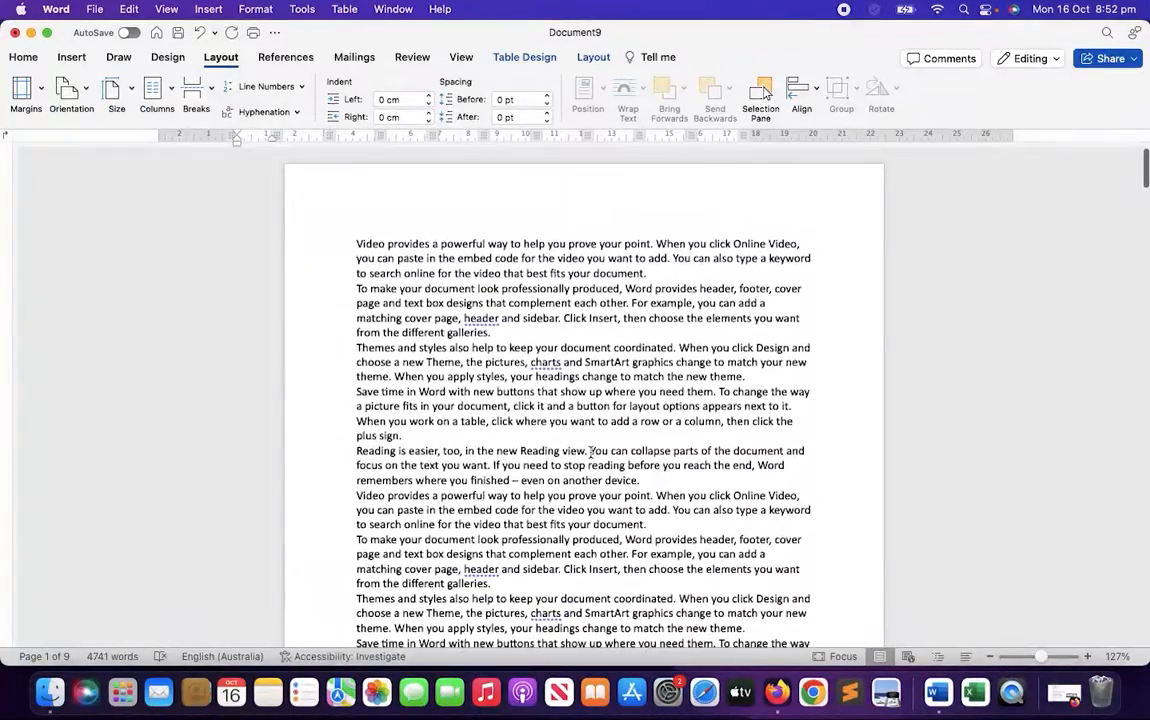
pyautogui.scroll(-6, 590, 453)
pyautogui.scroll(-12, 590, 453)
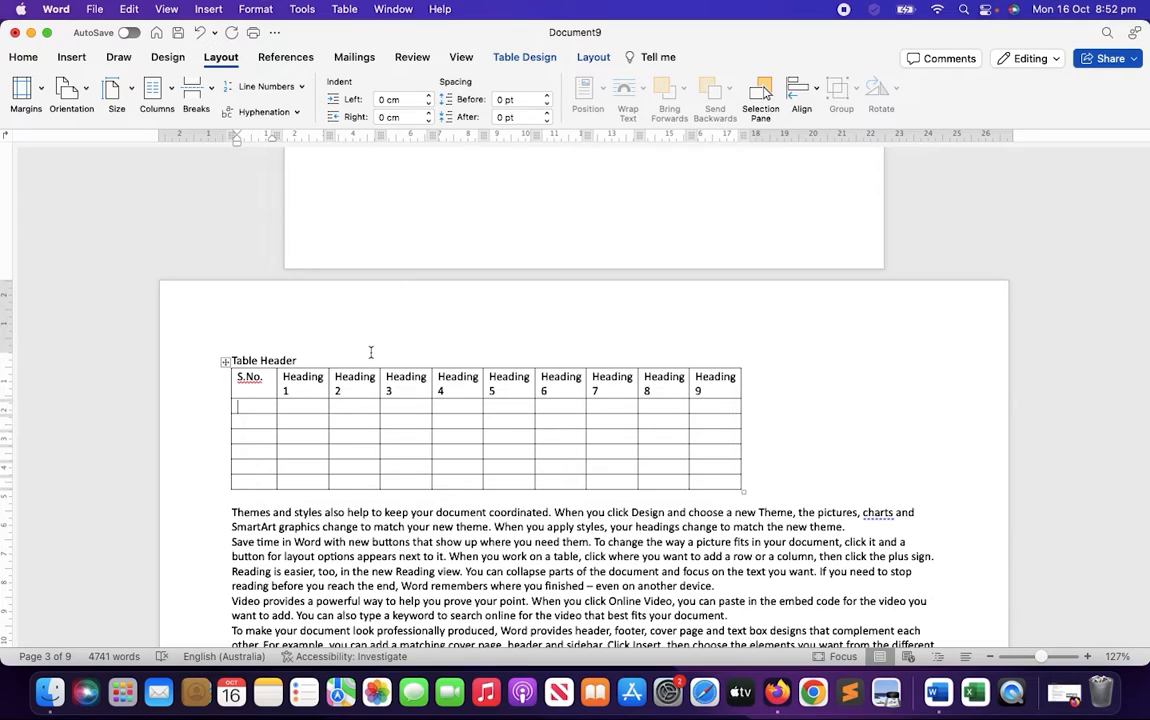
pyautogui.scroll(-10, 370, 352)
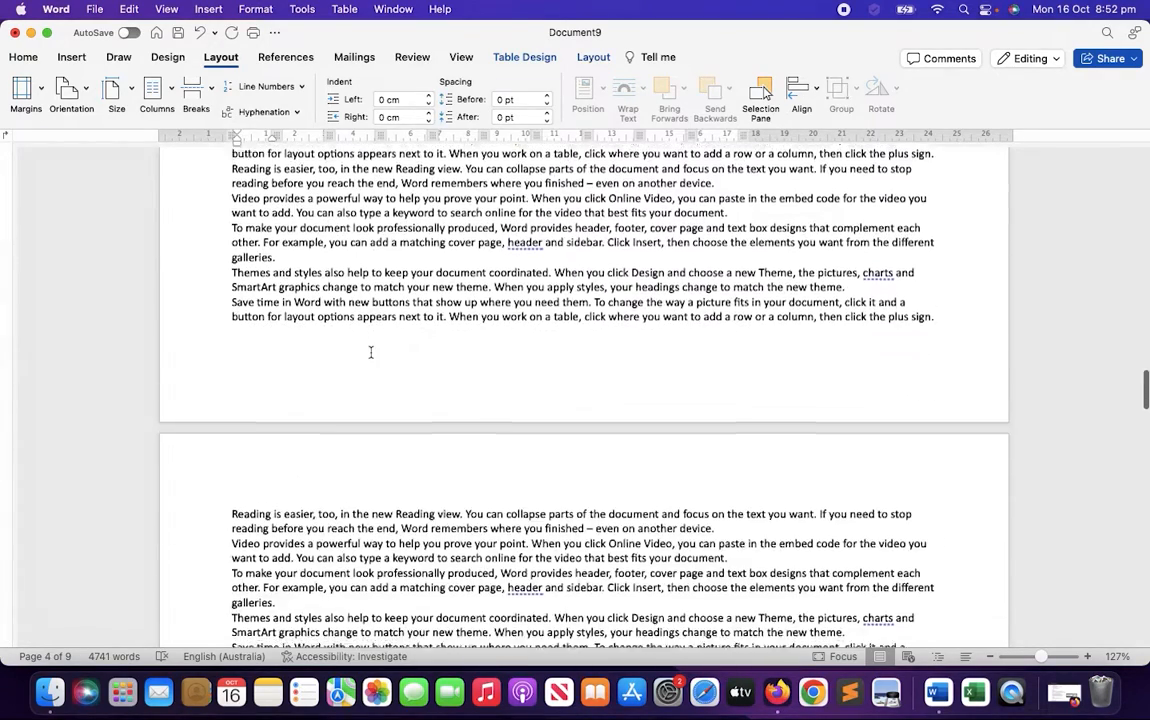
pyautogui.scroll(-15, 370, 352)
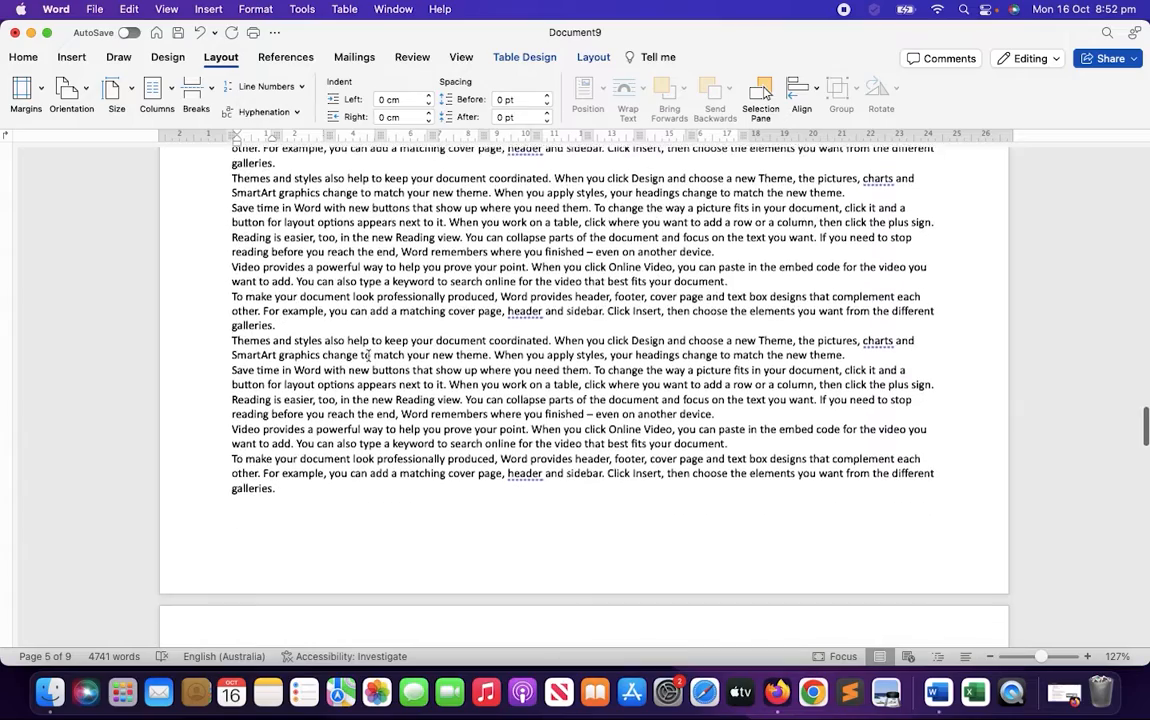
pyautogui.scroll(20, 368, 355)
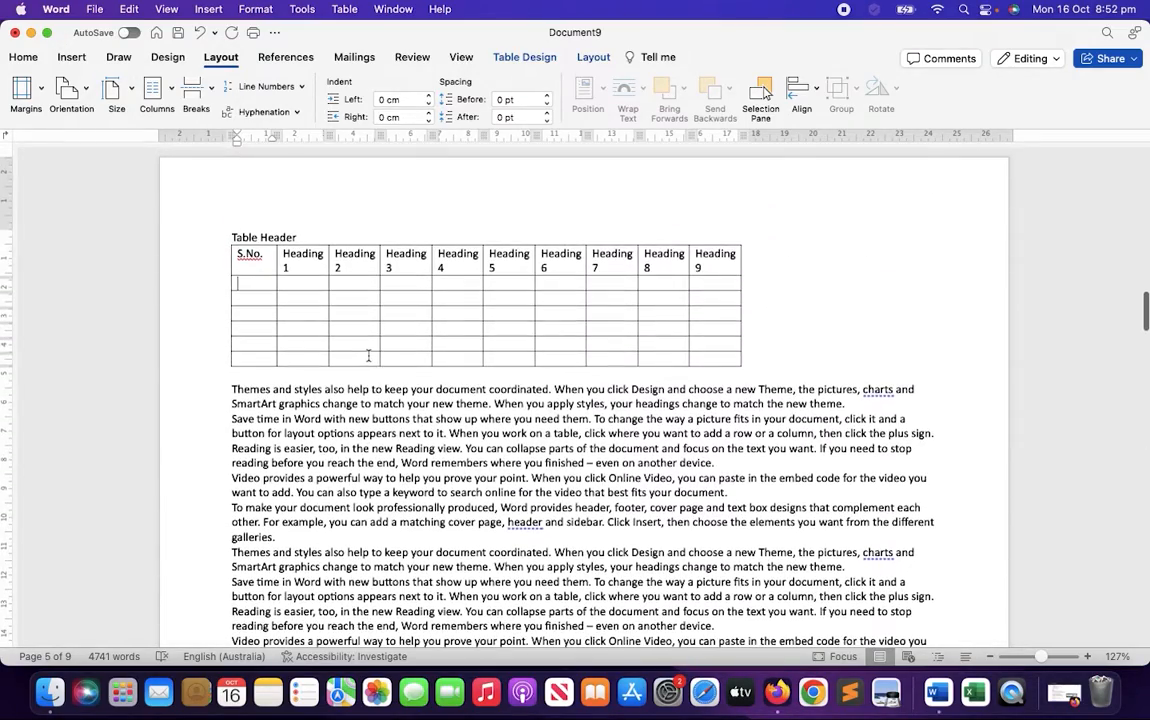
# Insert a Next Page section break before the "Themes and styles" paragraph directly below the table.
pyautogui.click(233, 390)
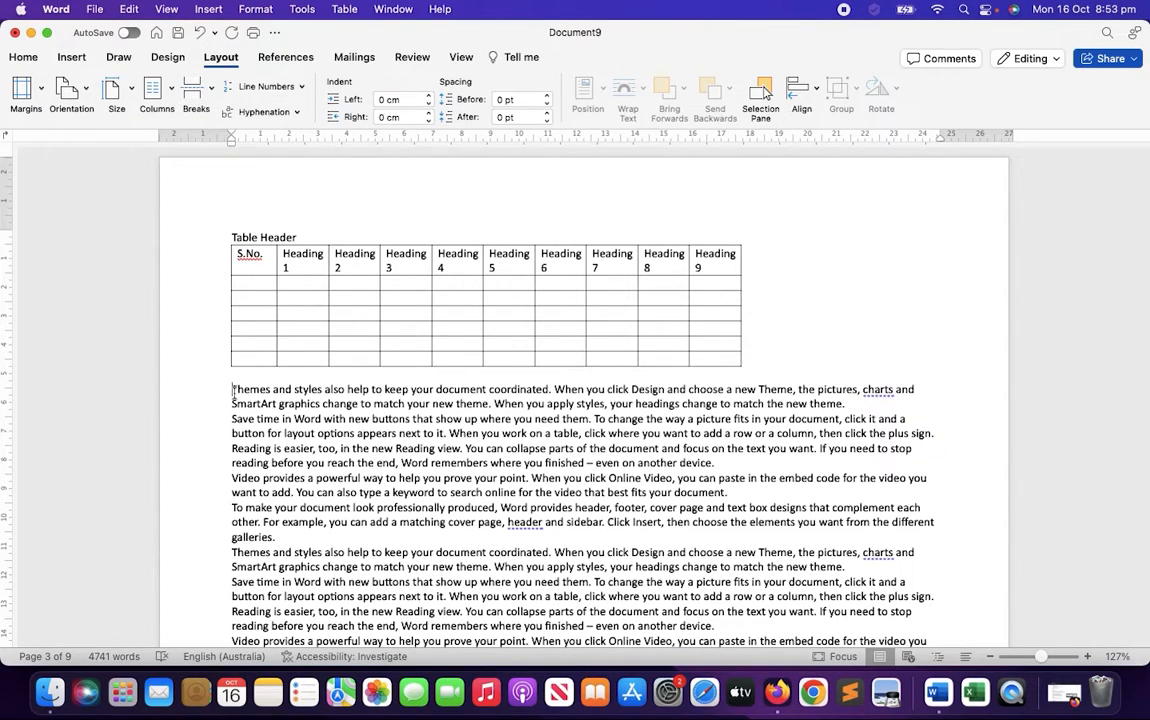
pyautogui.click(196, 92)
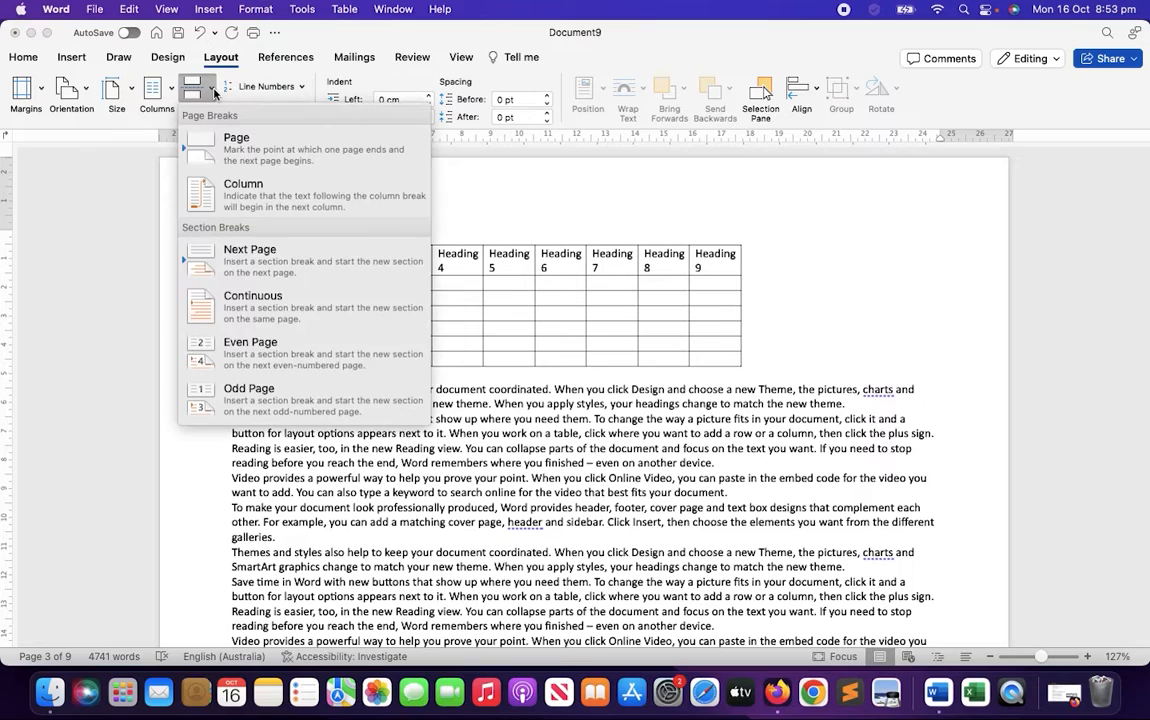
pyautogui.click(266, 258)
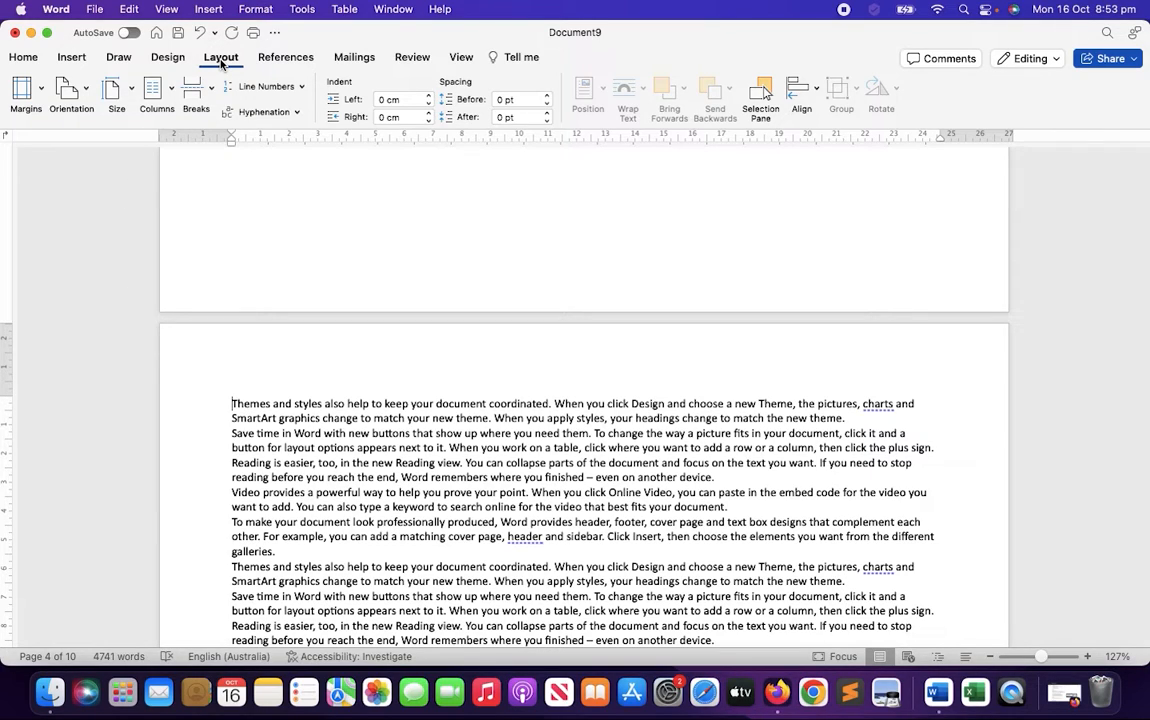
# Set the orientation of the new section following the table to Portrait.
pyautogui.click(79, 88)
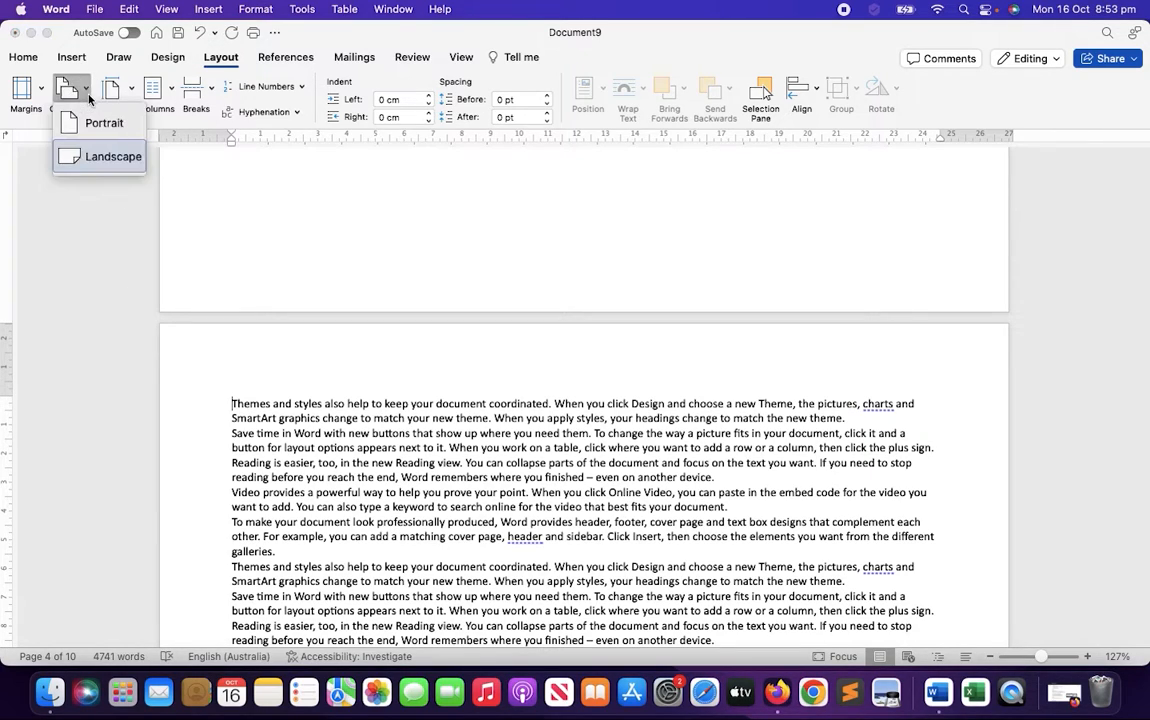
pyautogui.click(110, 123)
pyautogui.scroll(-10, 783, 513)
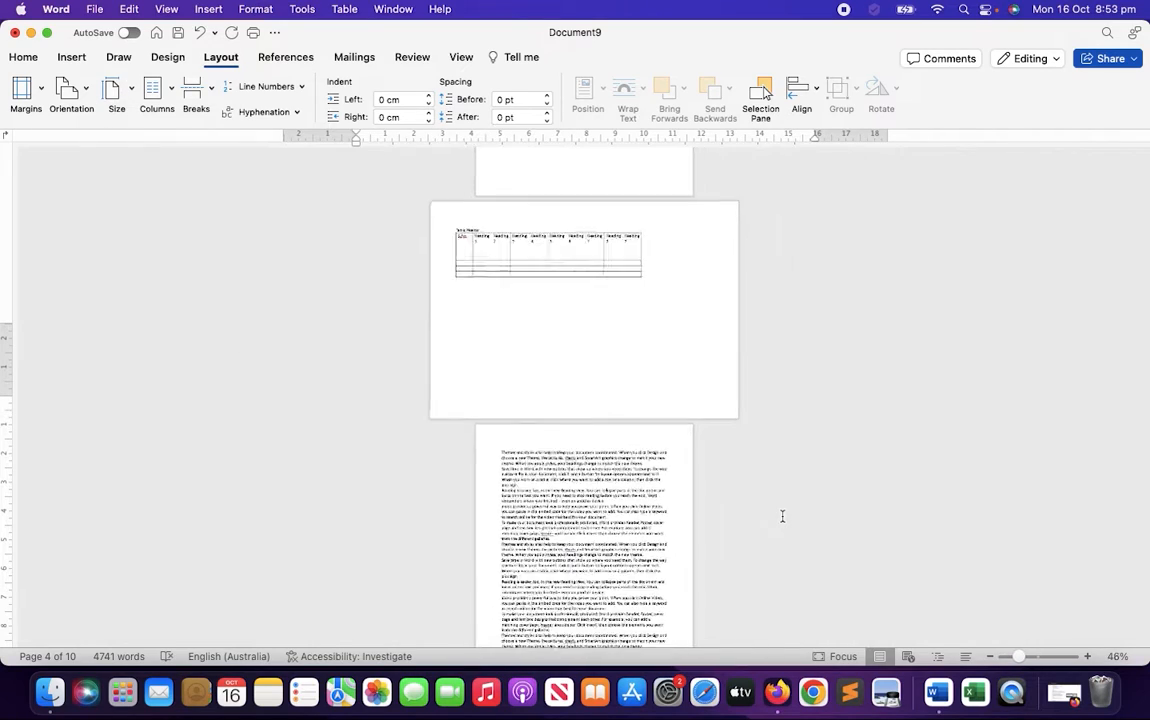
# Enlarge the table so it spans about the full text width of its landscape page.
pyautogui.scroll(5, 601, 293)
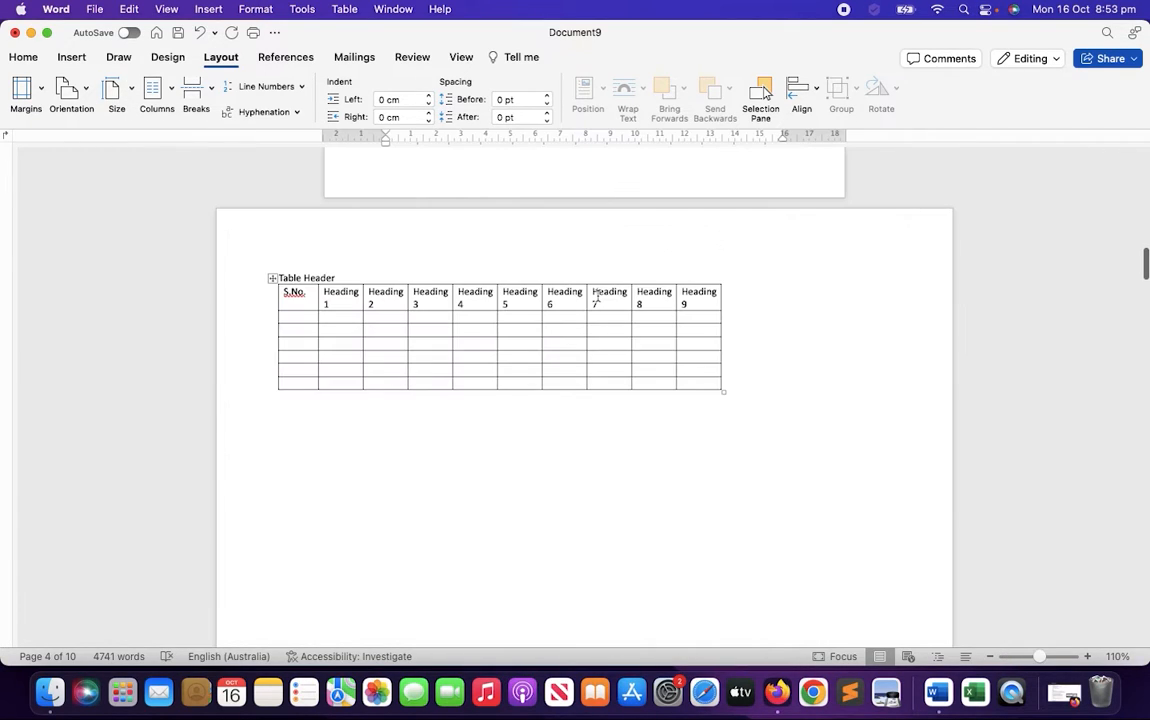
pyautogui.click(704, 372)
pyautogui.moveTo(724, 392); pyautogui.dragTo(911, 410)
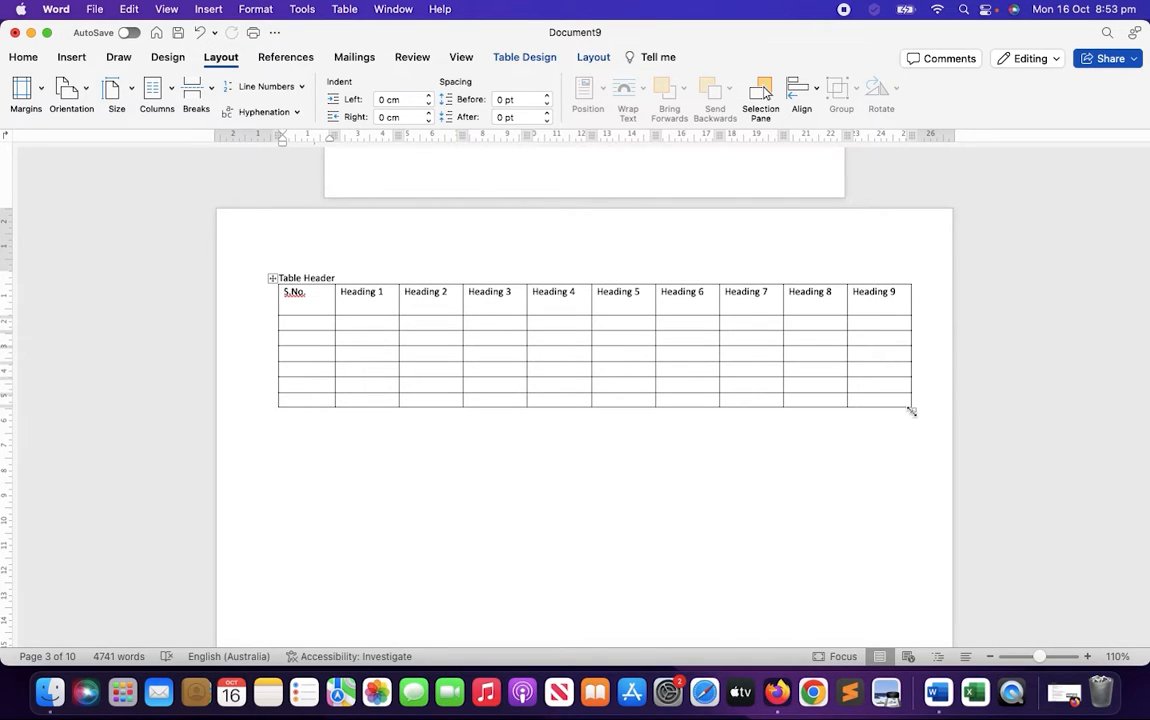
# Review the layout of the pages before and after the landscape table page.
pyautogui.scroll(10, 488, 503)
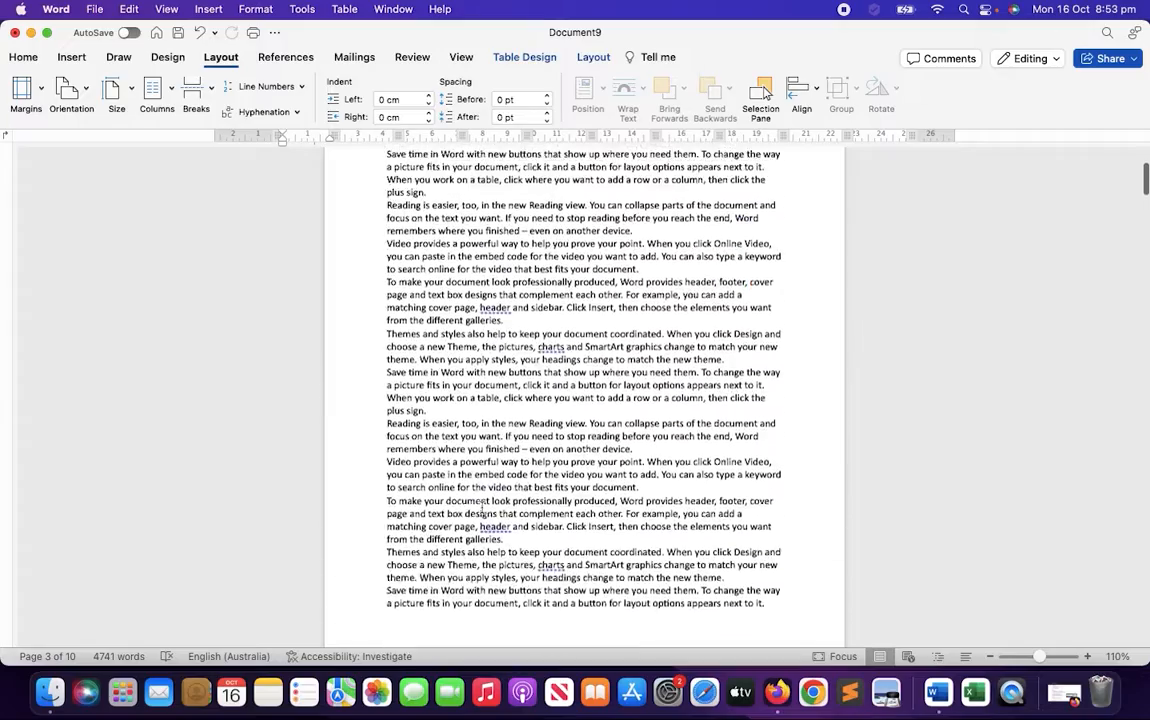
pyautogui.scroll(-10, 484, 505)
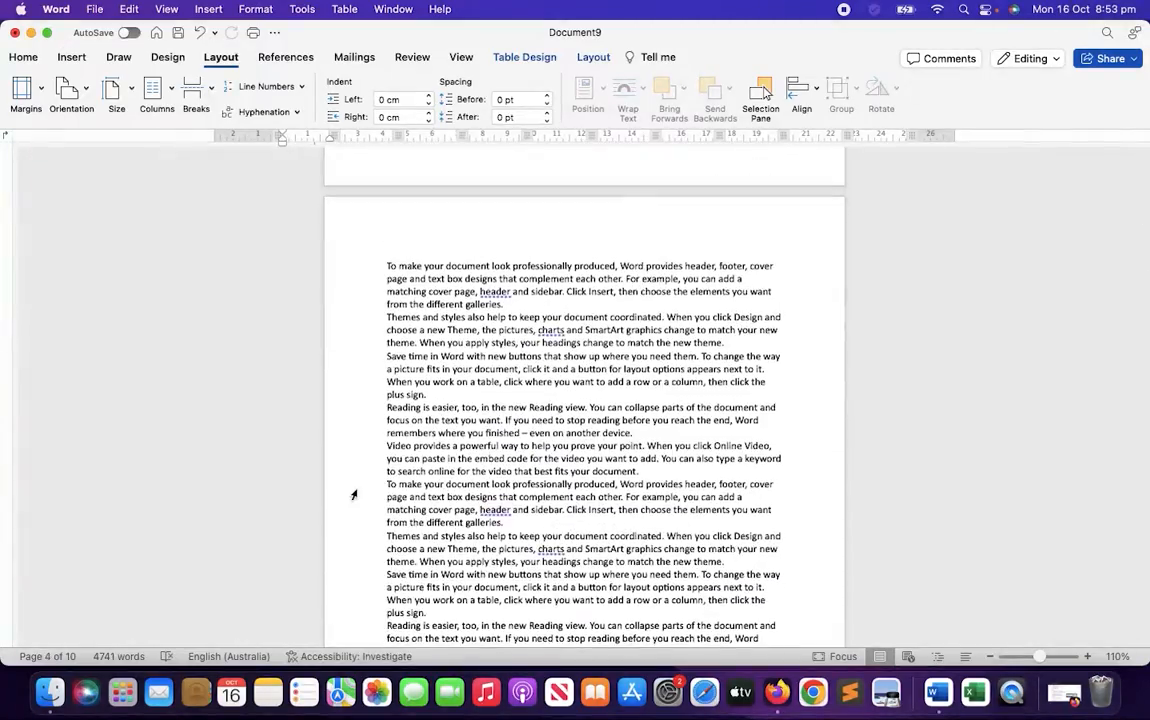
pyautogui.scroll(-5, 440, 482)
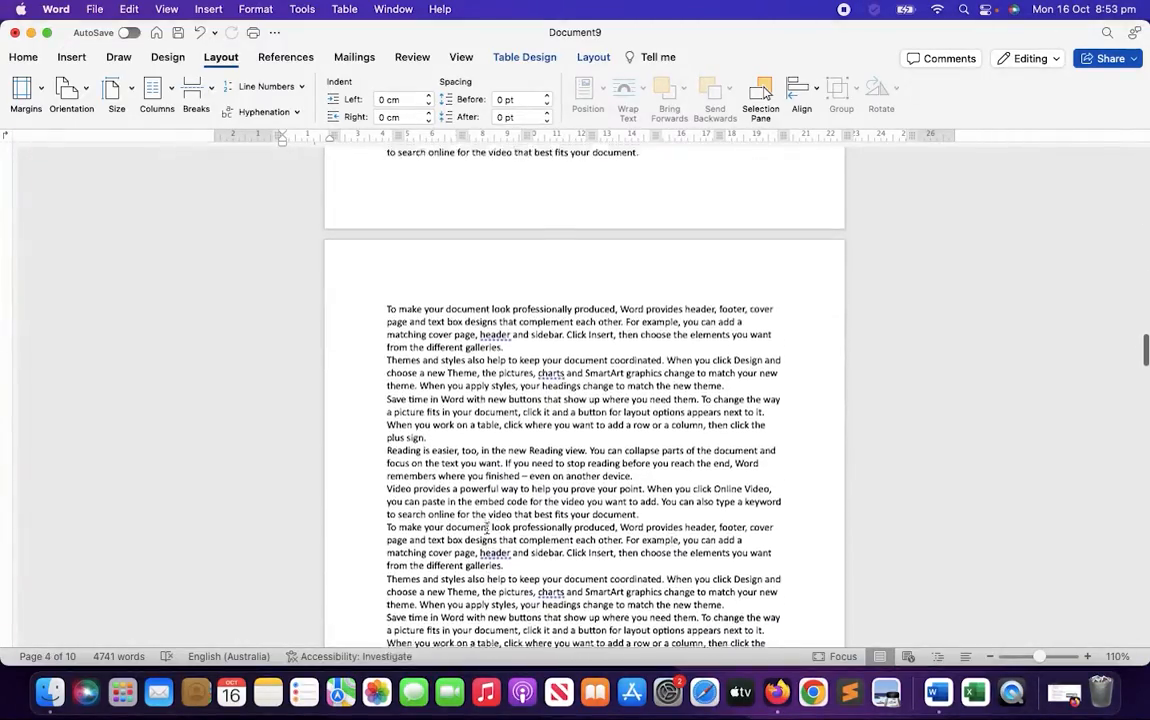
pyautogui.scroll(-5, 487, 530)
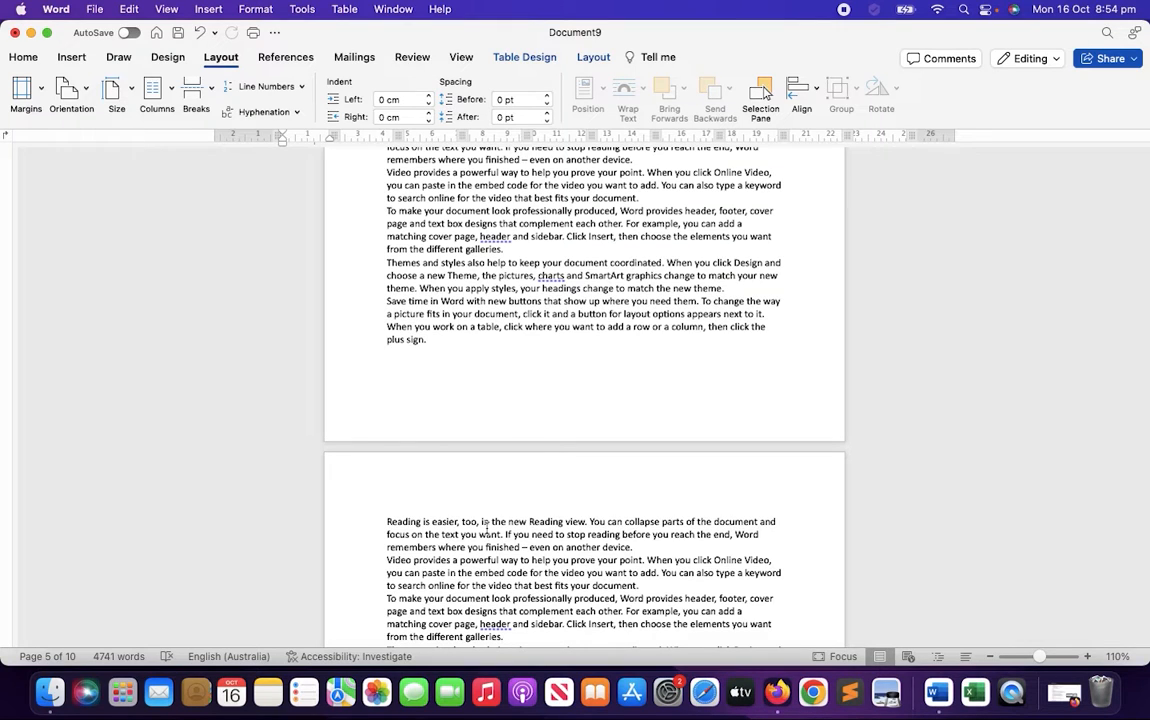
pyautogui.scroll(-5, 487, 530)
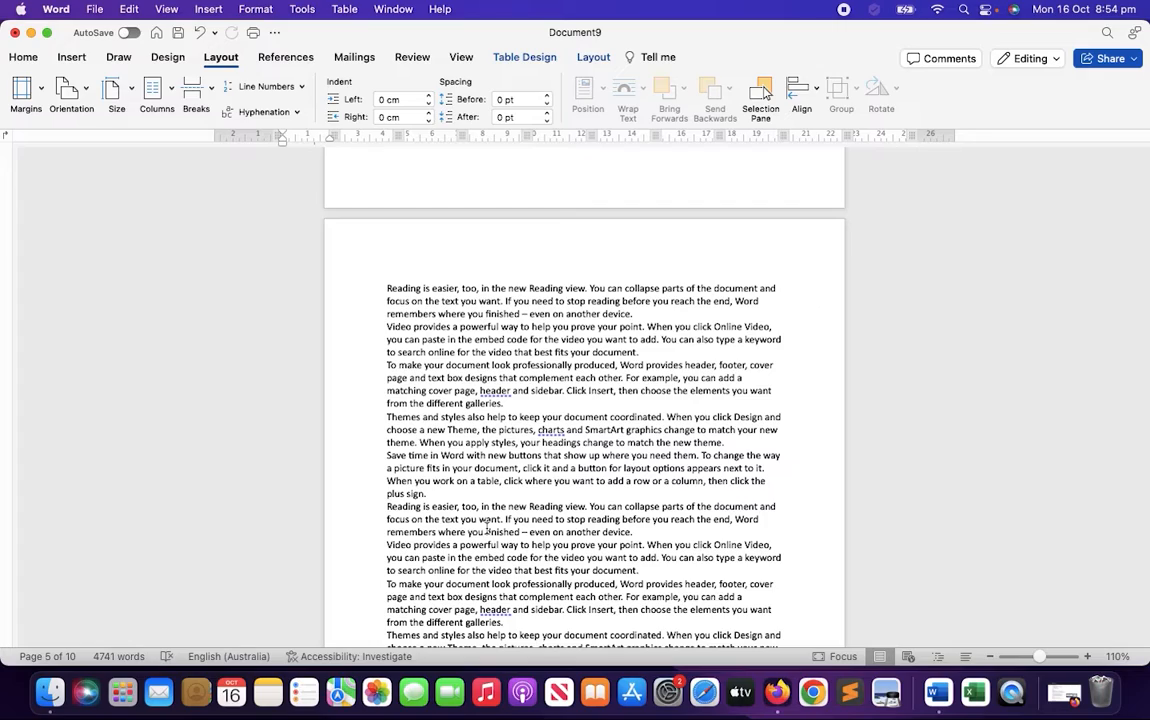